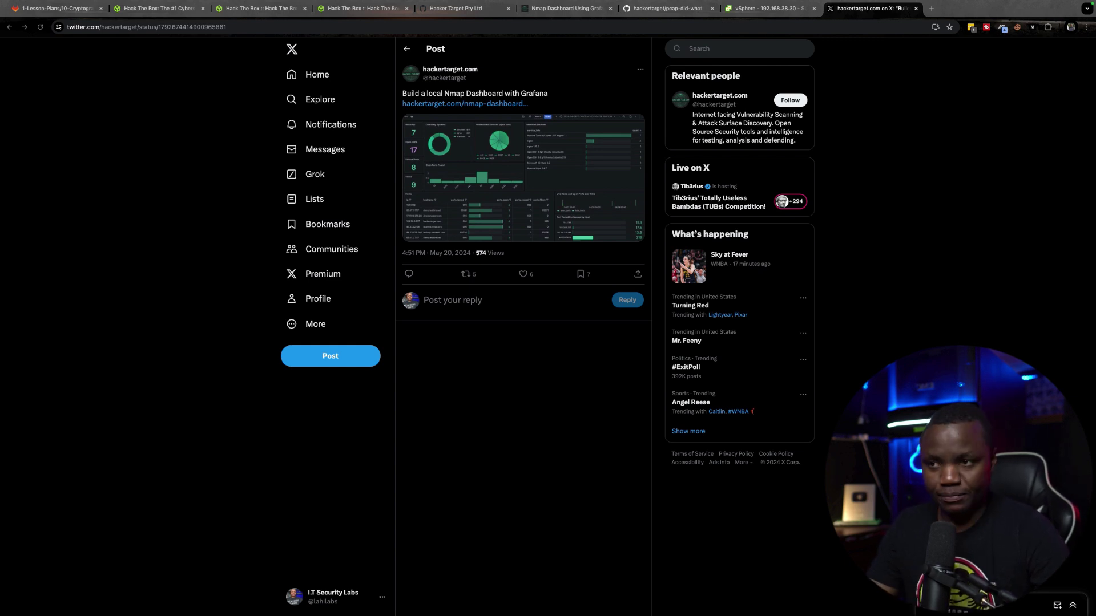
- Open the hackertarget post's Grafana Nmap dashboard screenshot (7 hosts, 17 ports, 9 scans) full-size
click(461, 152)
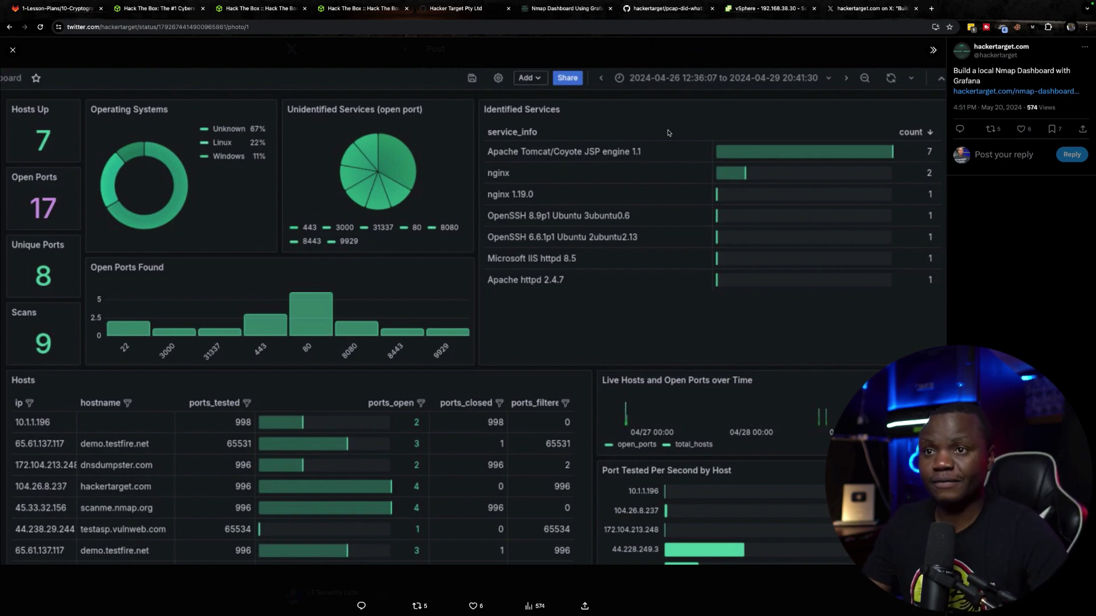
- Go to the nmap-did-what repository page and scroll down to its Usage section
click(541, 12)
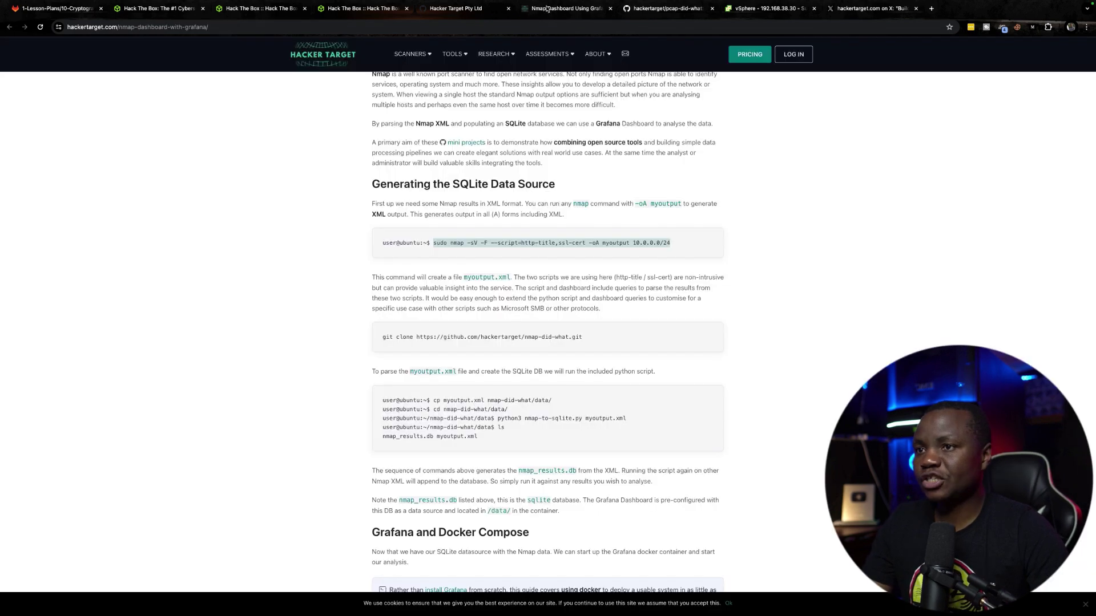
key(ctrl+shift+Tab)
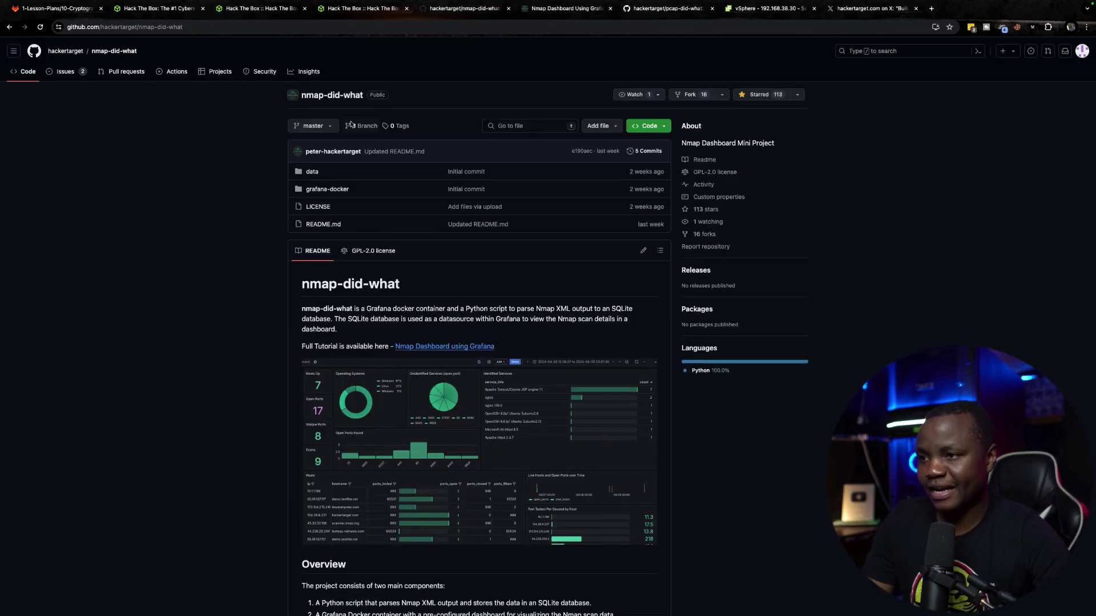
scroll(416, 363, down, 2)
scroll(417, 363, down, 9)
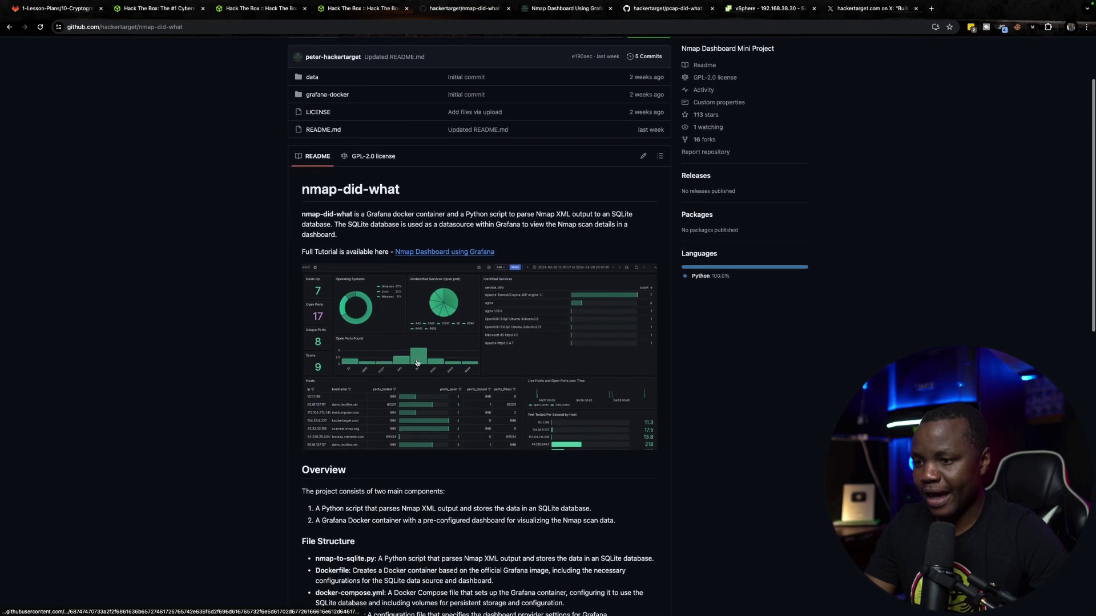
scroll(417, 360, down, 1)
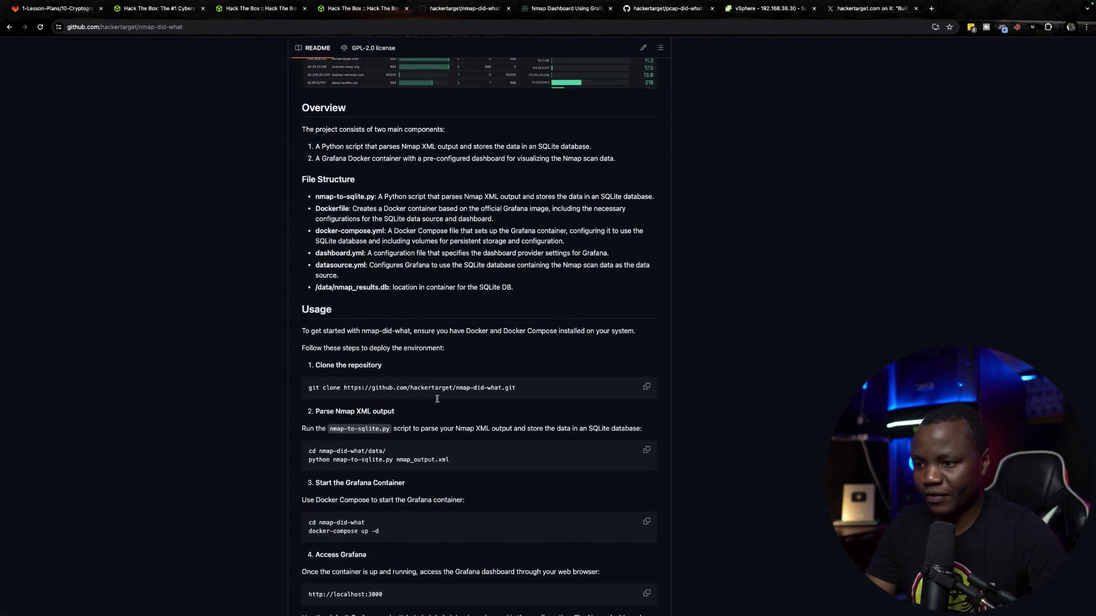
- Highlight the cd data and python parsing commands in the Usage steps
drag(391, 451, 296, 453)
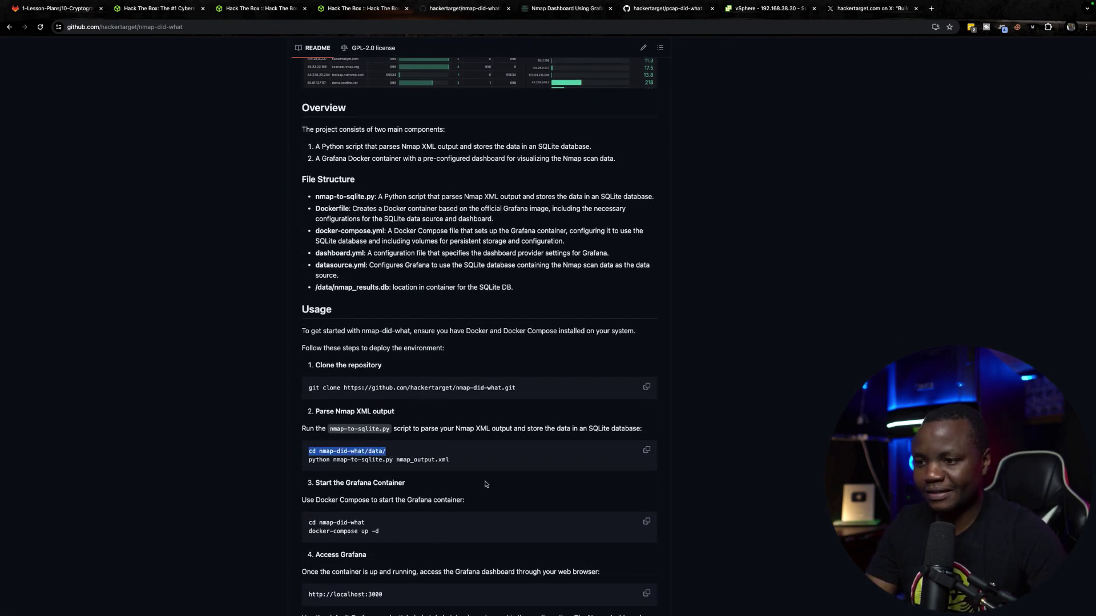
drag(452, 461, 298, 464)
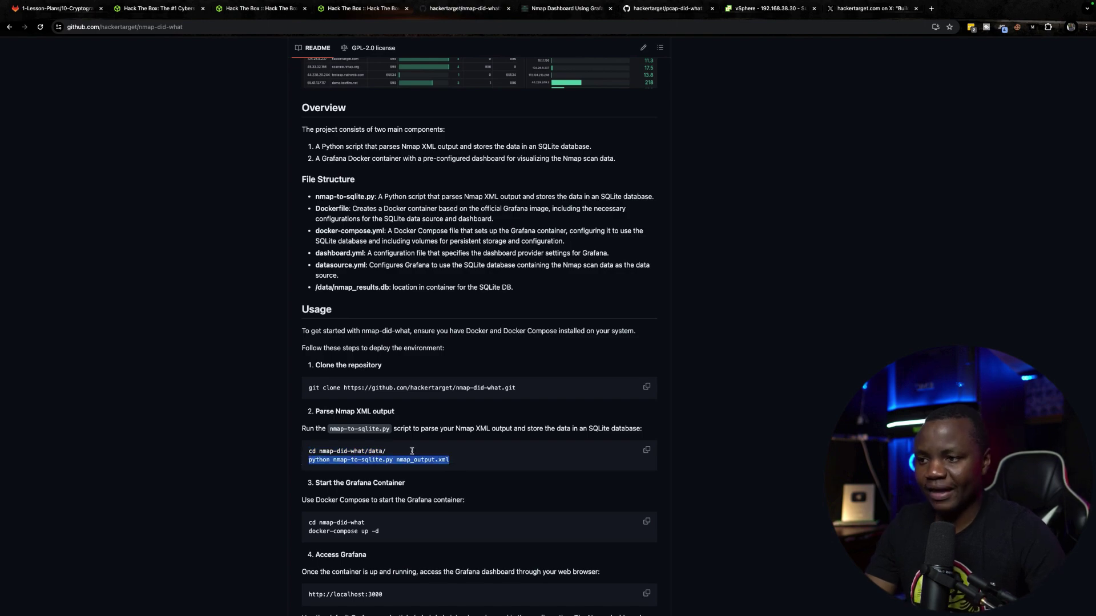
scroll(411, 455, down, 3)
scroll(412, 457, up, 6)
scroll(412, 457, down, 5)
scroll(412, 457, up, 2)
- Switch to the 'Nmap Dashboard with Grafana' article and highlight its title
click(558, 8)
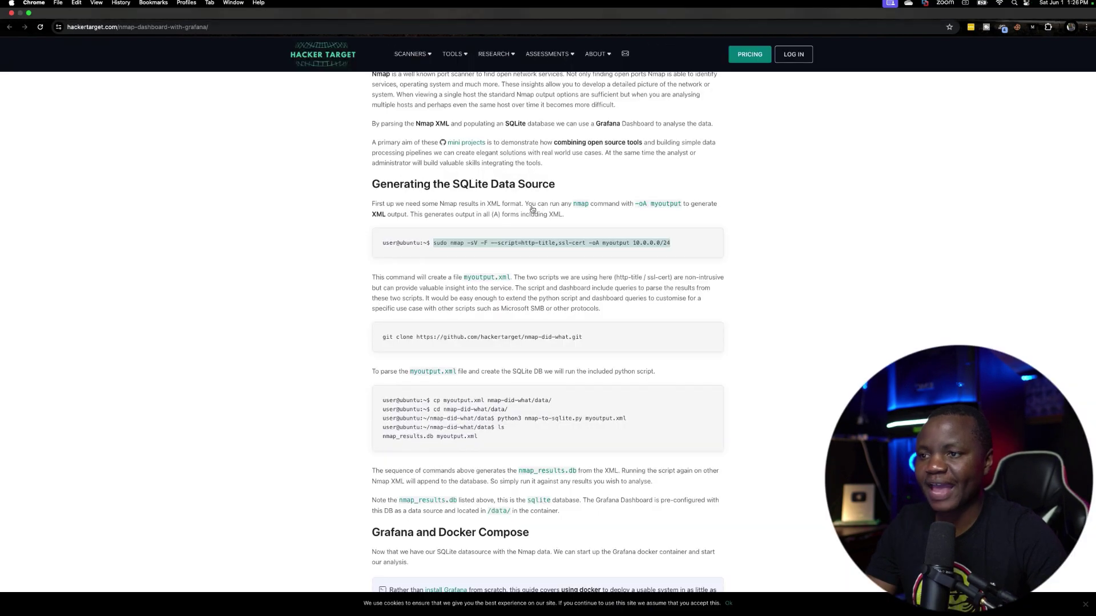
scroll(506, 280, up, 15)
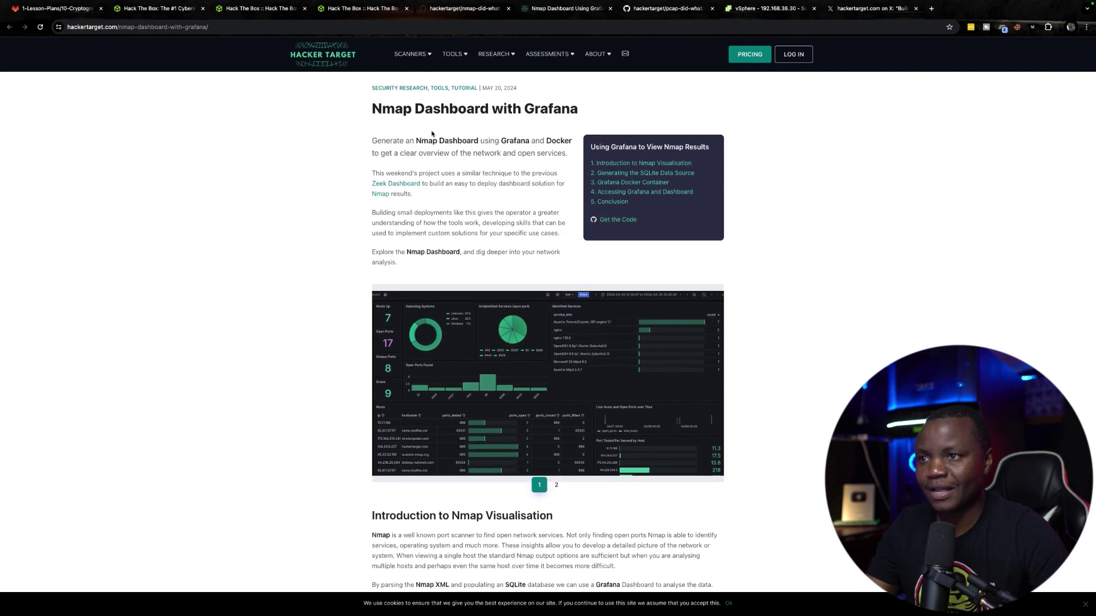
drag(582, 109, 329, 107)
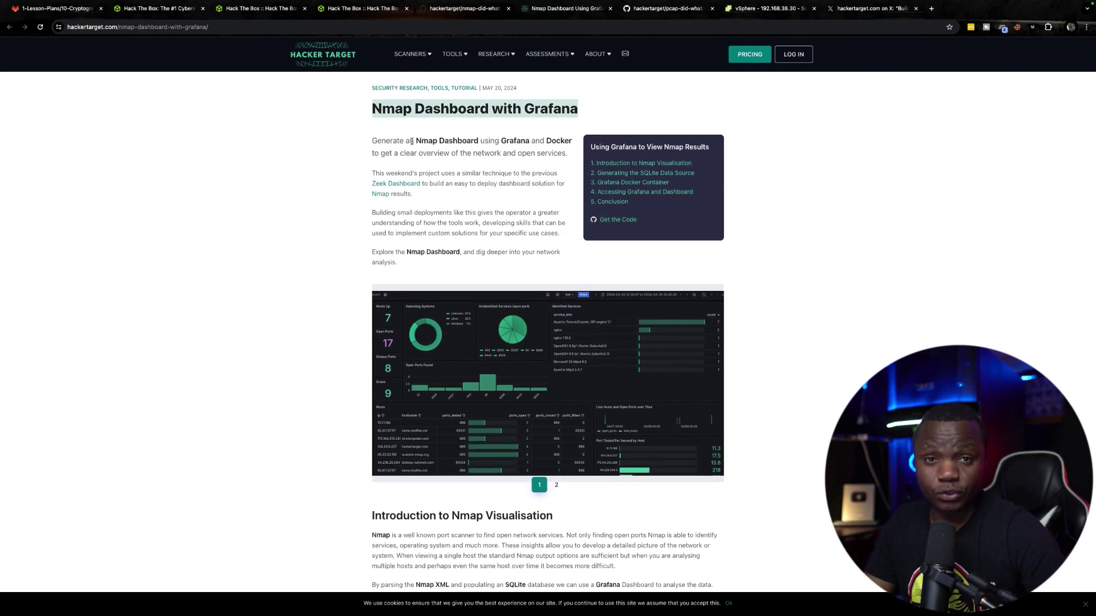
- Copy the article's sudo nmap -sV -F scan command targeting 10.0.0.0/24
scroll(468, 399, down, 6)
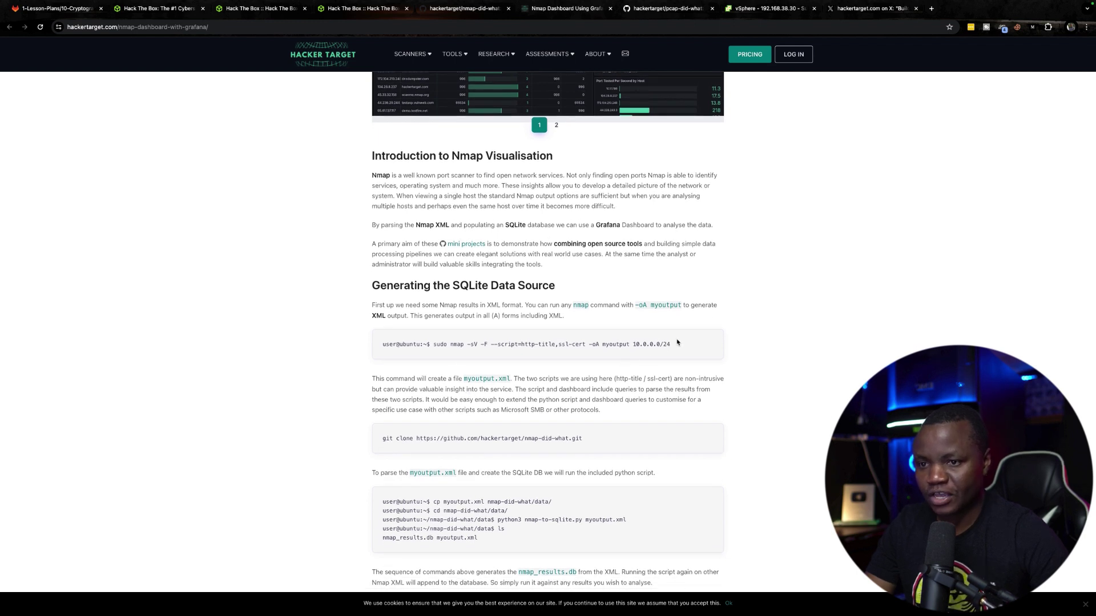
drag(677, 342, 430, 344)
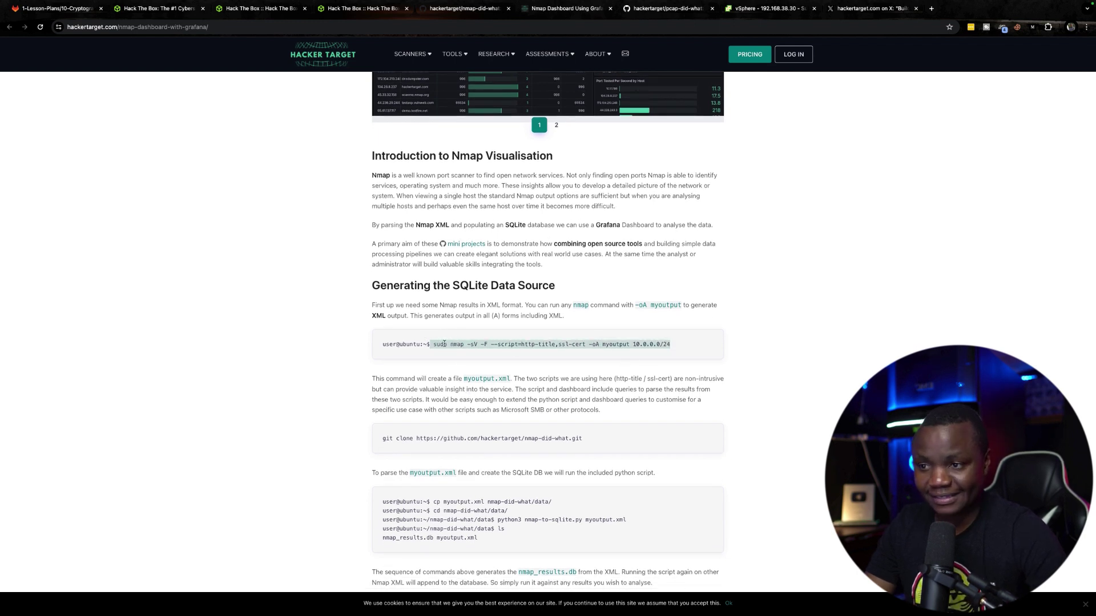
right_click(447, 345)
click(473, 349)
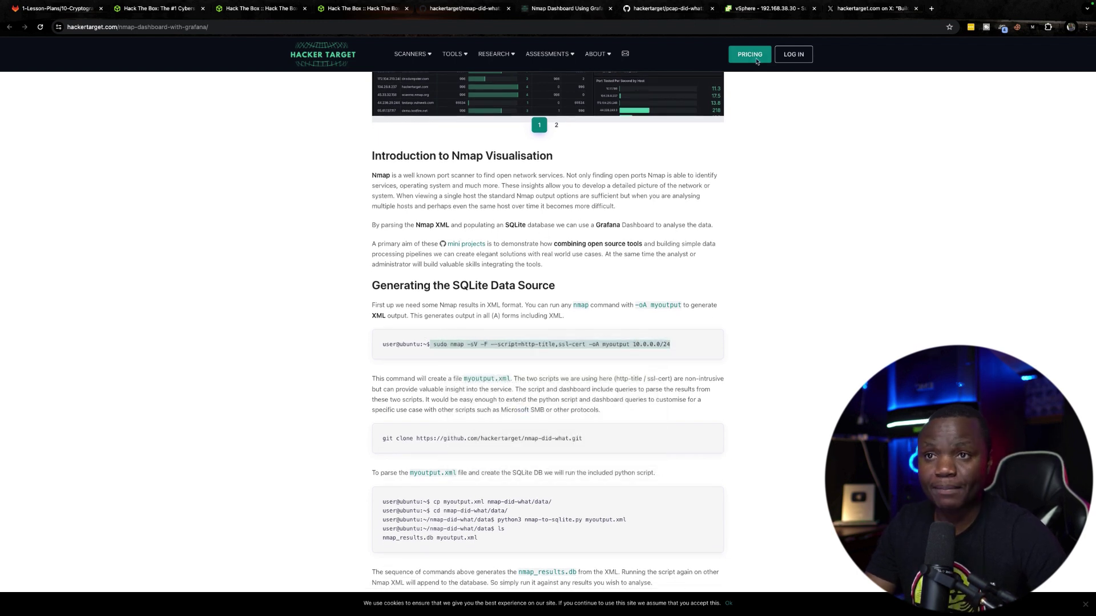
click(654, 12)
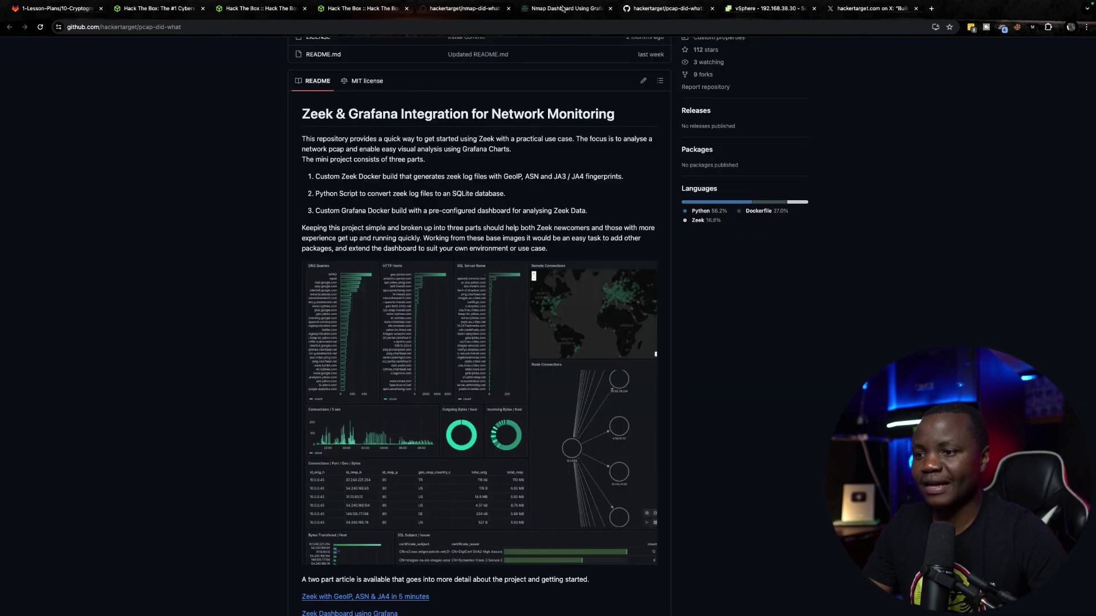
- Show Commando-VM's summary in vSphere: powered-off Windows 10, 4 CPUs, 12 GB memory, 200 GB disk
click(752, 9)
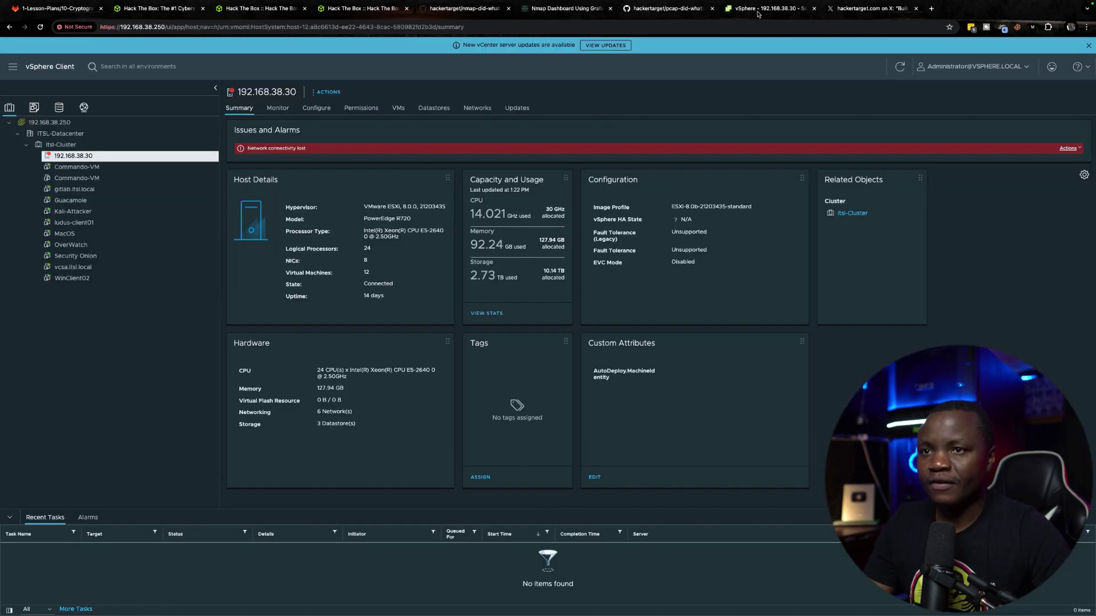
click(88, 169)
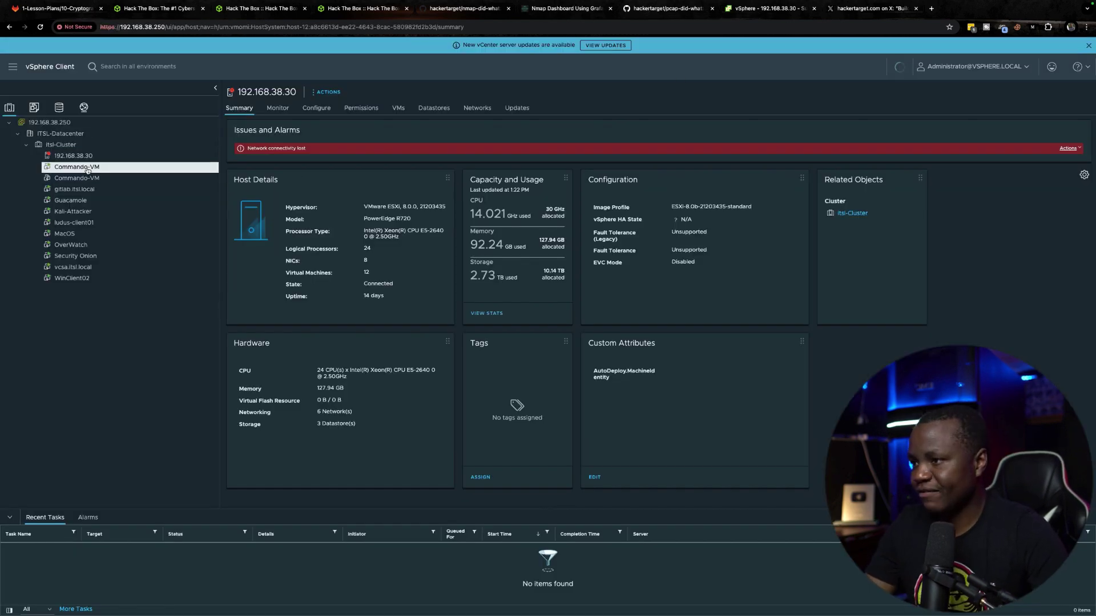
click(76, 178)
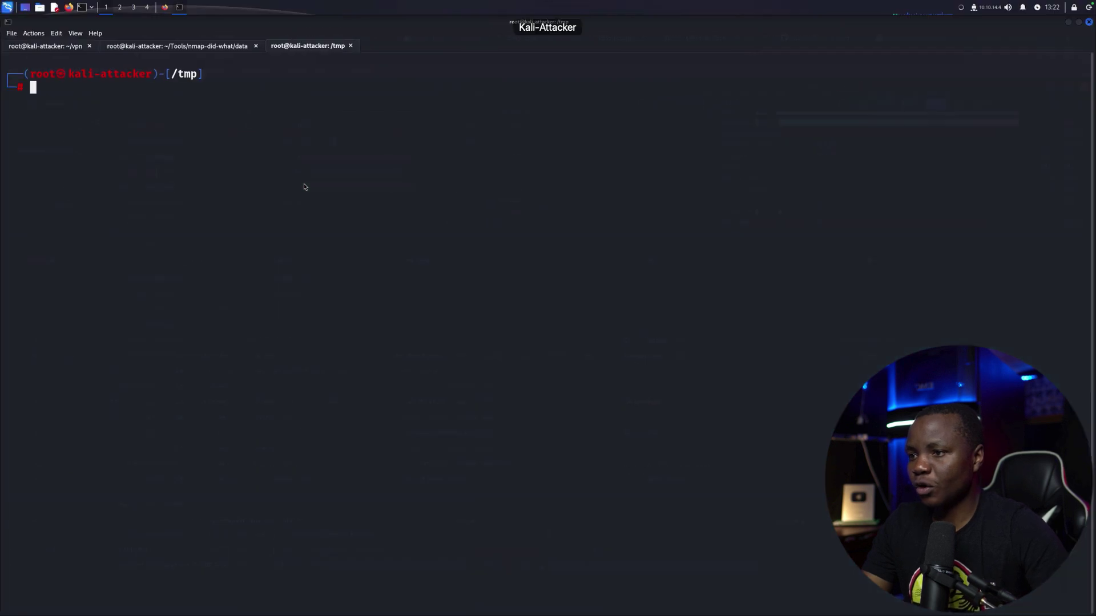
- Paste the copied nmap command and change its target to 192.168.38.0/24
right_click(89, 101)
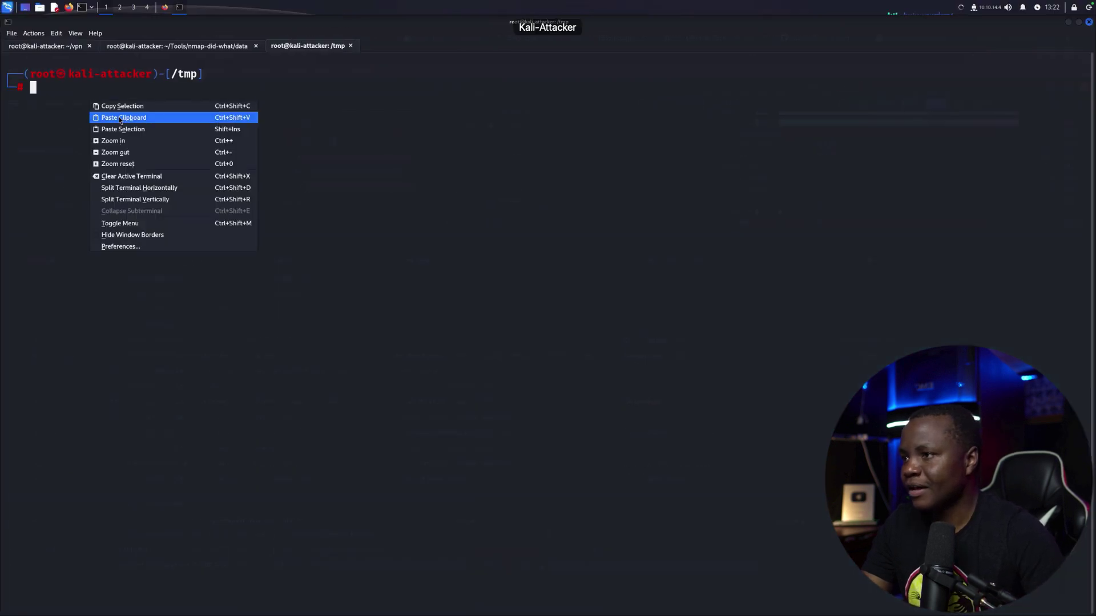
click(112, 112)
key(Left)
key(Left)
key(Left)
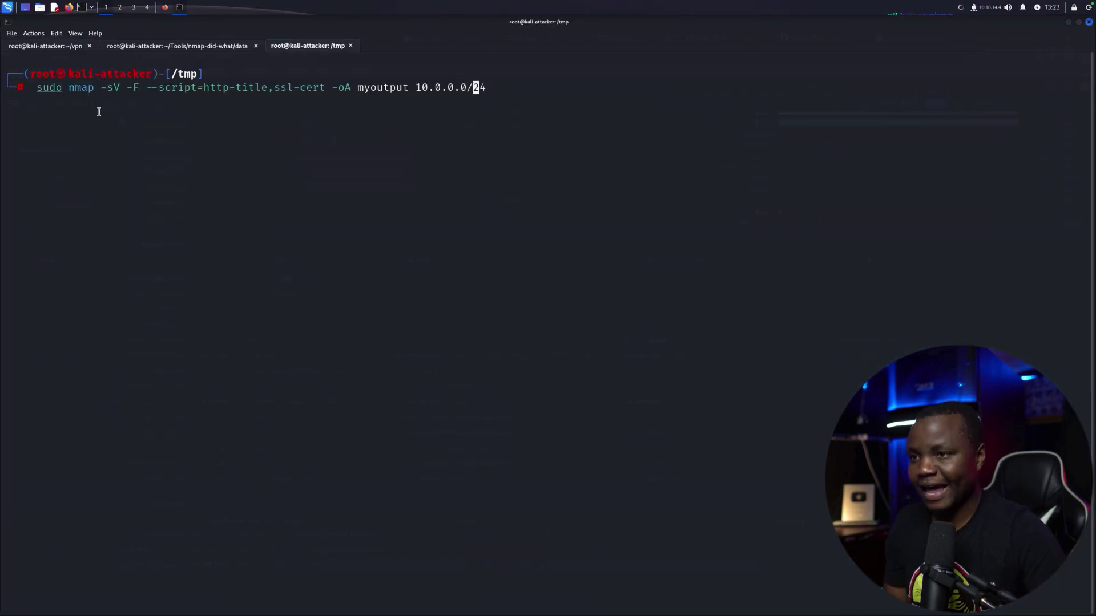
key(BackSpace)
key(BackSpace)
key(BackSpace)
key(BackSpace)
key(BackSpace)
key(BackSpace)
key(BackSpace)
key(BackSpace)
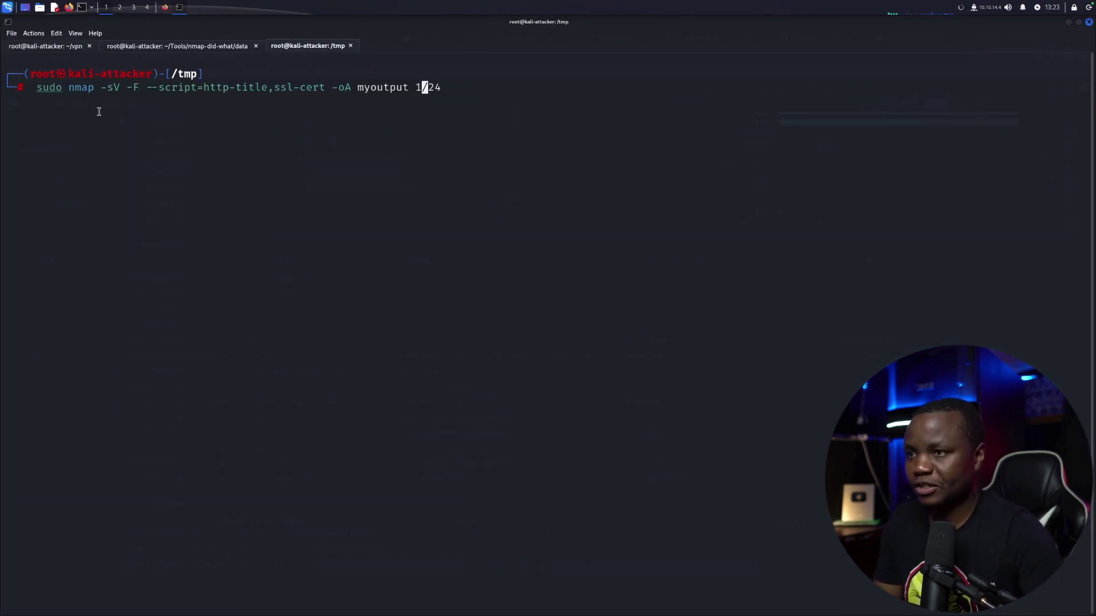
text(192.168.38.0)
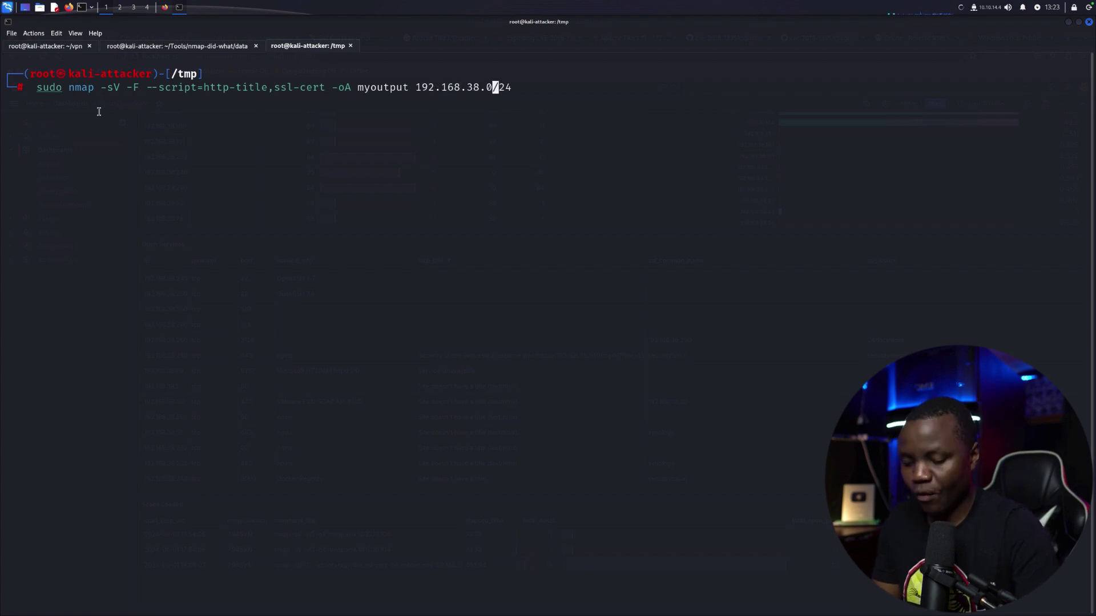
key(Right)
key(Right)
key(Right)
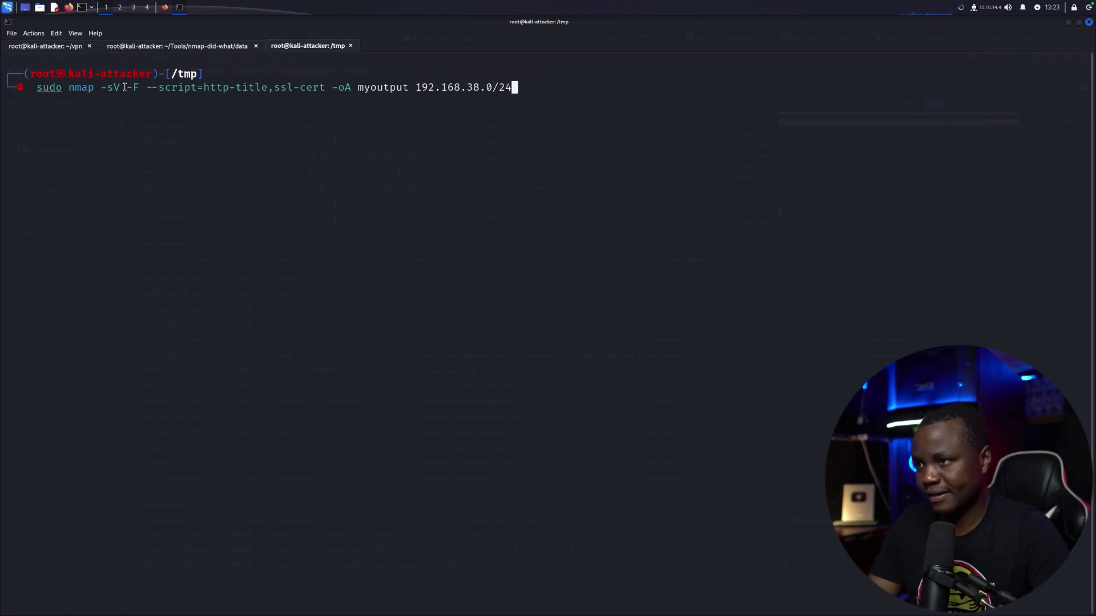
- Review the -sV, http-title/ssl-cert and -oA options, renaming the output to nmap-full-subnet
drag(122, 87, 263, 89)
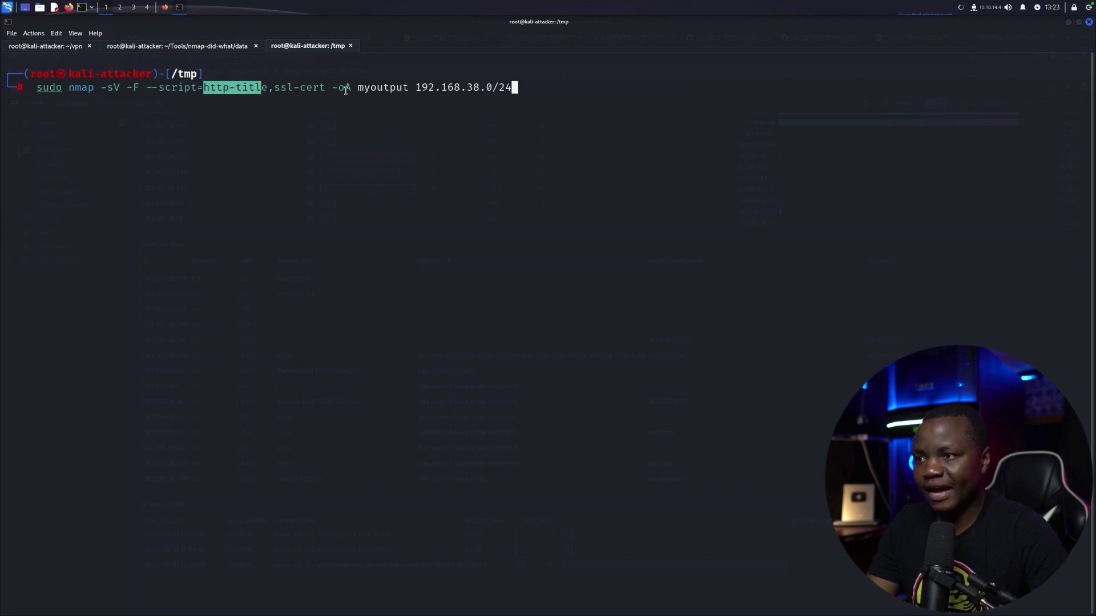
drag(335, 88, 284, 87)
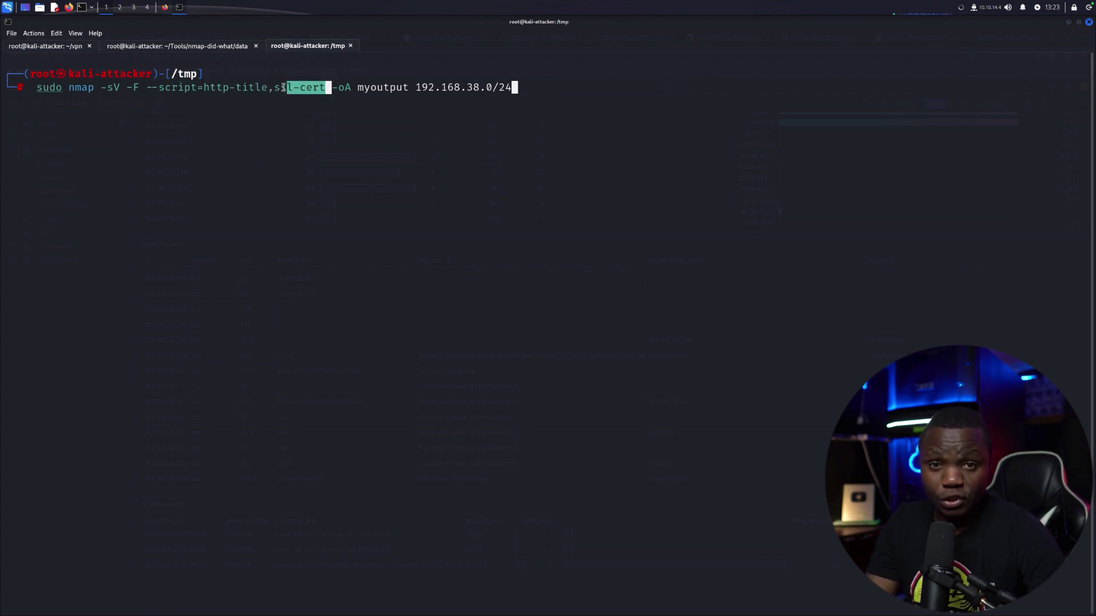
click(350, 89)
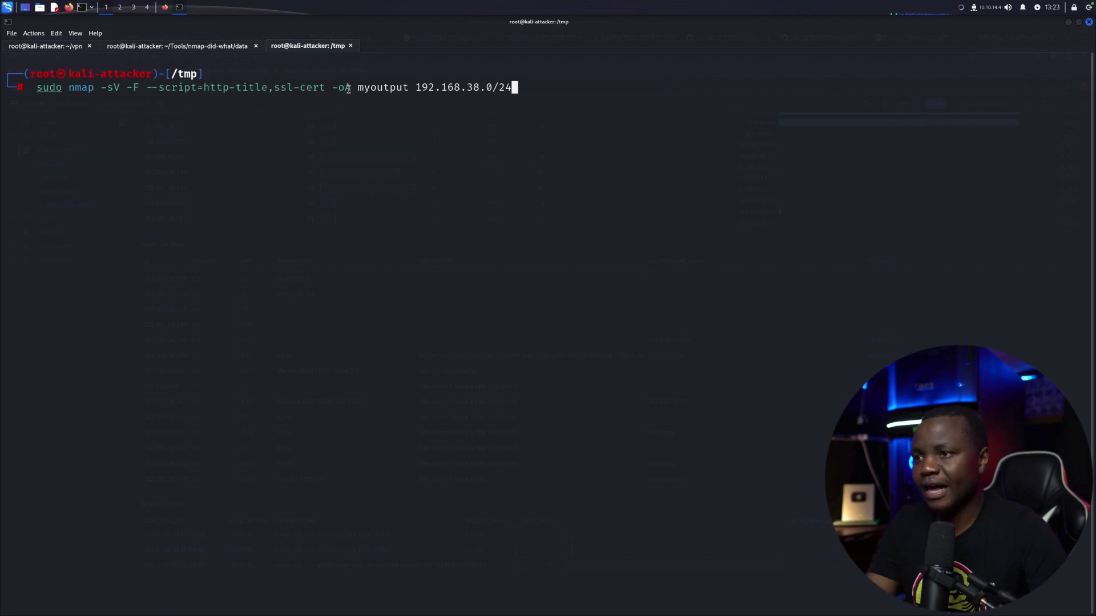
drag(350, 89, 327, 88)
key(Left)
key(Left)
key(Left)
key(Left)
key(Left)
key(Left)
key(Left)
key(Left)
key(Left)
key(Left)
key(Left)
key(Left)
key(Left)
key(Left)
key(Left)
key(Left)
key(BackSpace)
key(BackSpace)
key(BackSpace)
key(BackSpace)
key(BackSpace)
key(BackSpace)
key(BackSpace)
key(BackSpace)
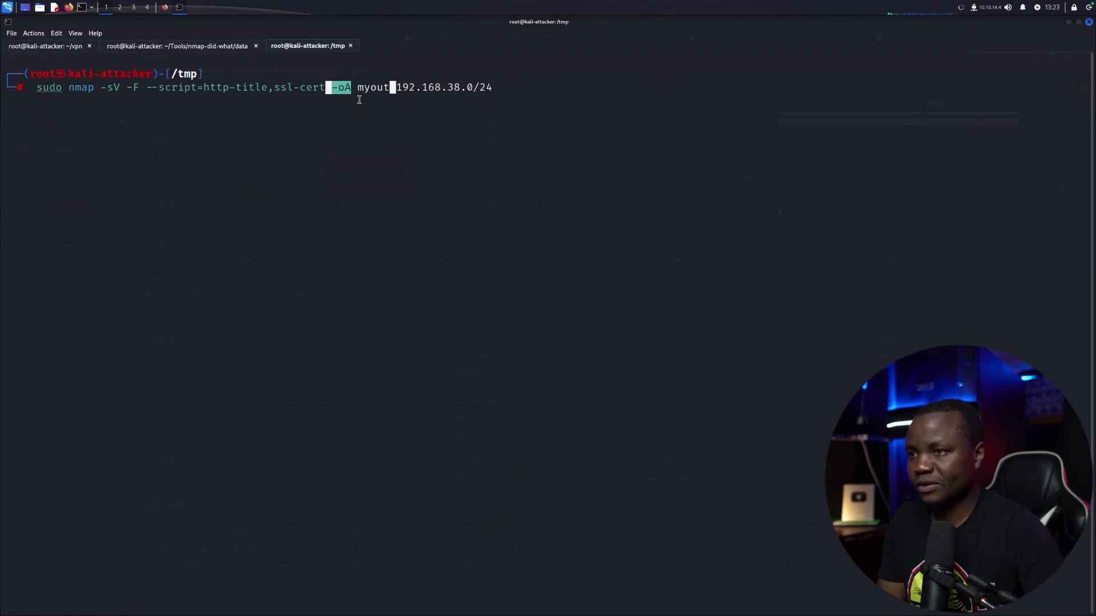
text(nmap)
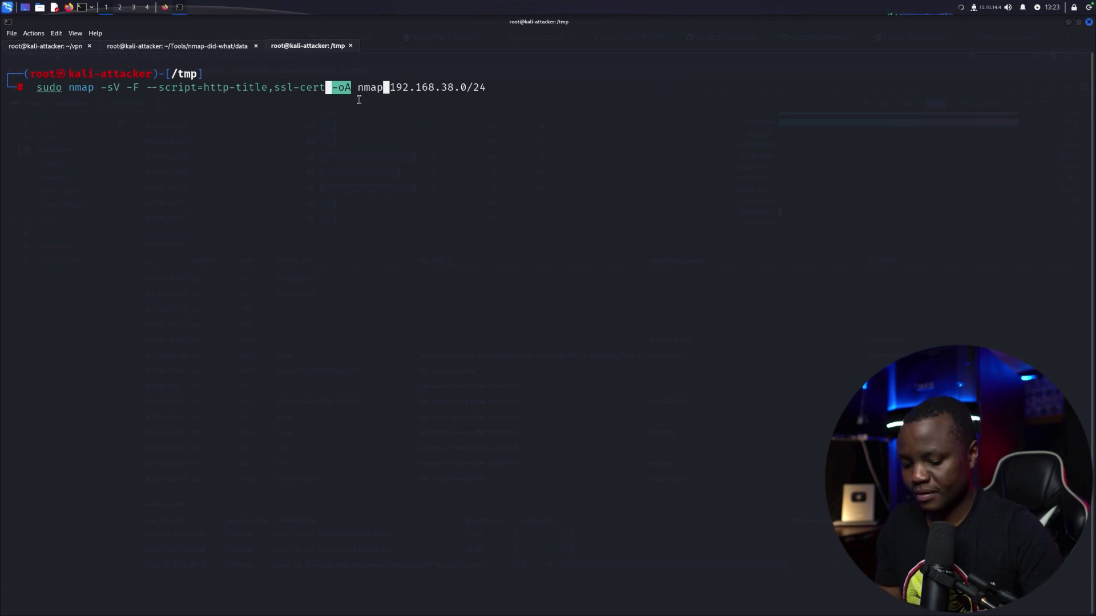
text(-full-subnet)
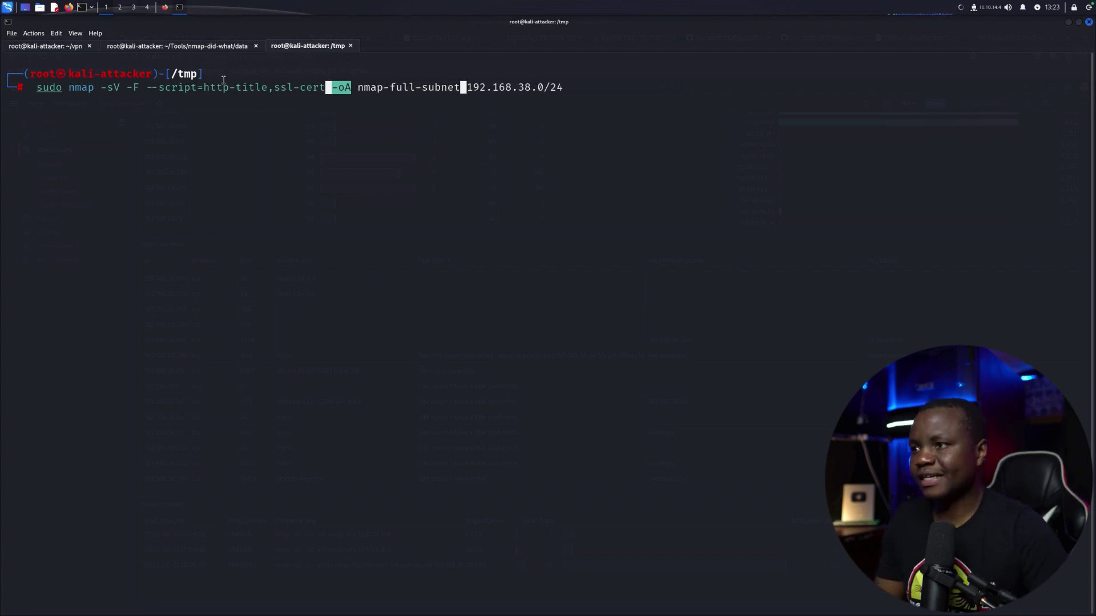
- Run the nmap service scan against 192.168.38.0/24
drag(126, 87, 77, 86)
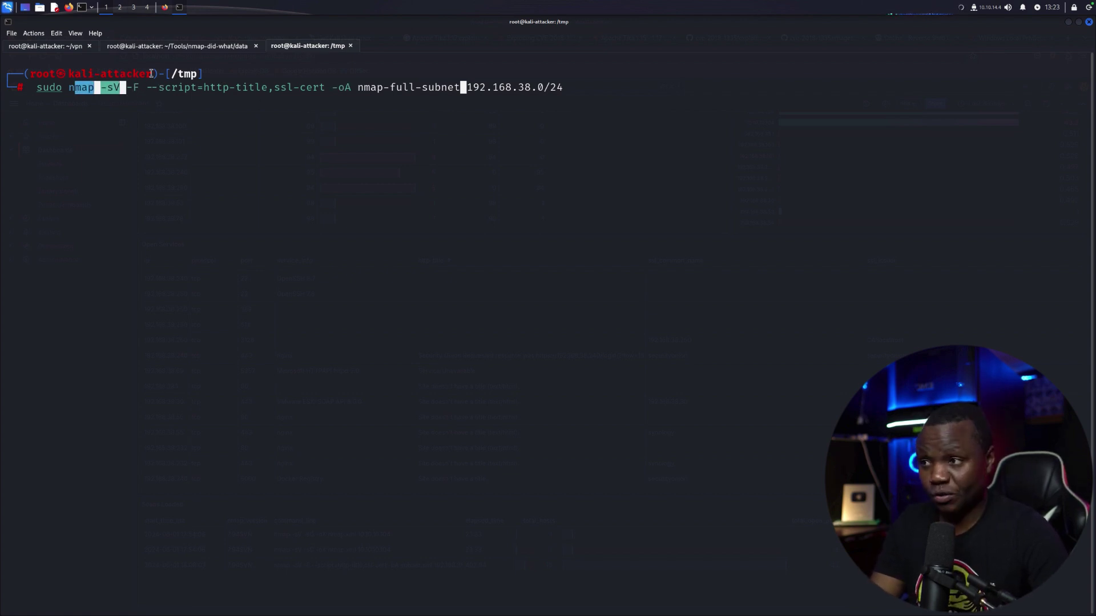
click(452, 96)
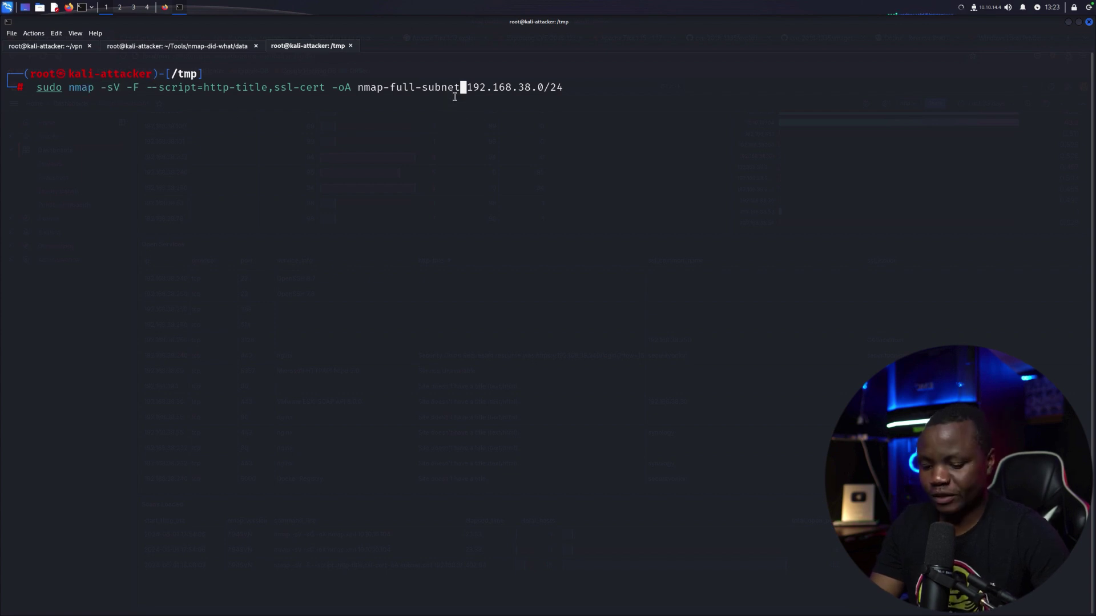
key(Return)
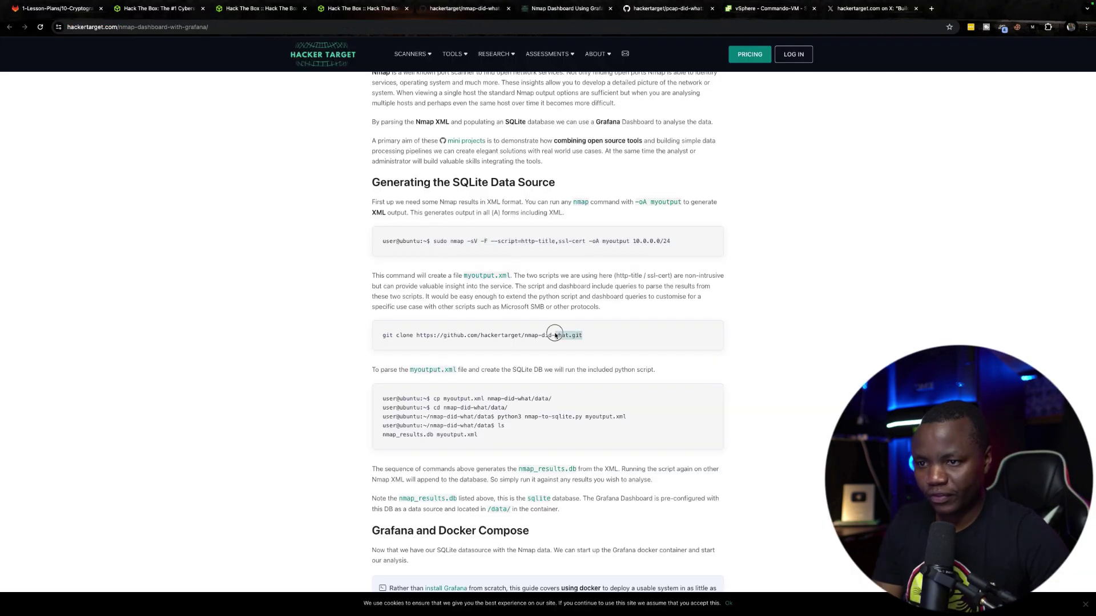
- Copy the nmap-did-what git clone command from the article
triple_click(557, 334)
right_click(403, 343)
click(412, 360)
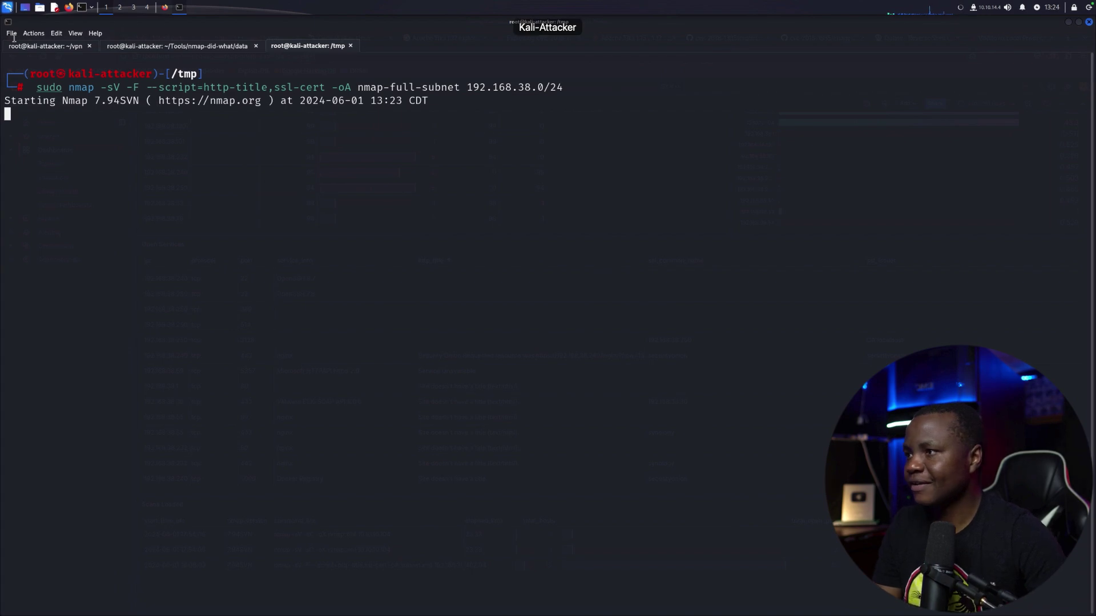
- Open a new terminal tab and change into /tmp
click(12, 34)
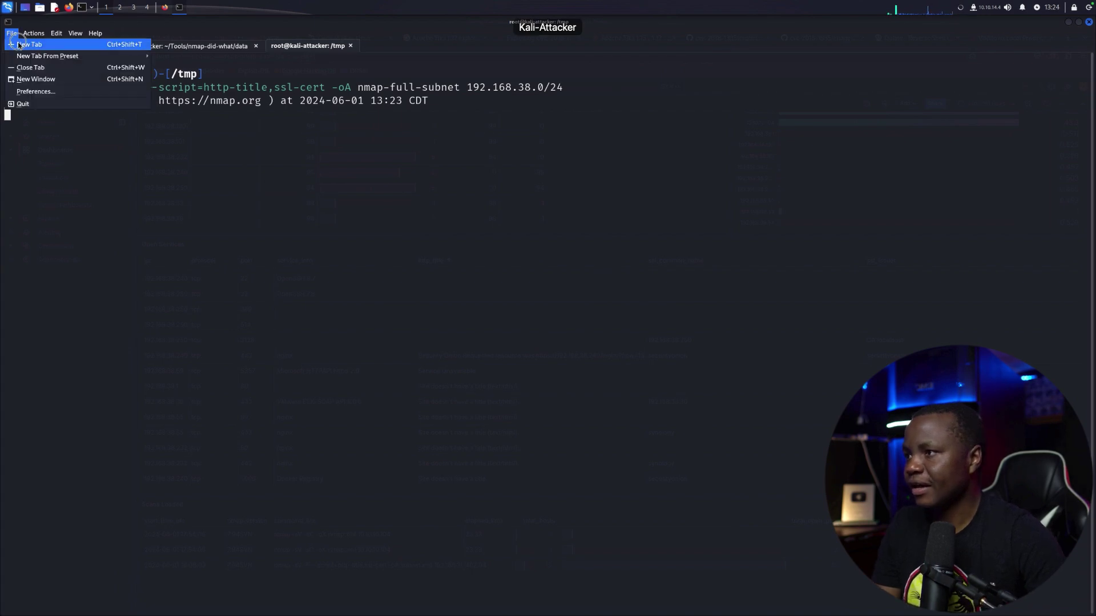
click(28, 42)
text(cd /tmp)
key(Return)
- Clone the nmap-did-what repository into /tmp and list the folder
right_click(64, 117)
click(95, 133)
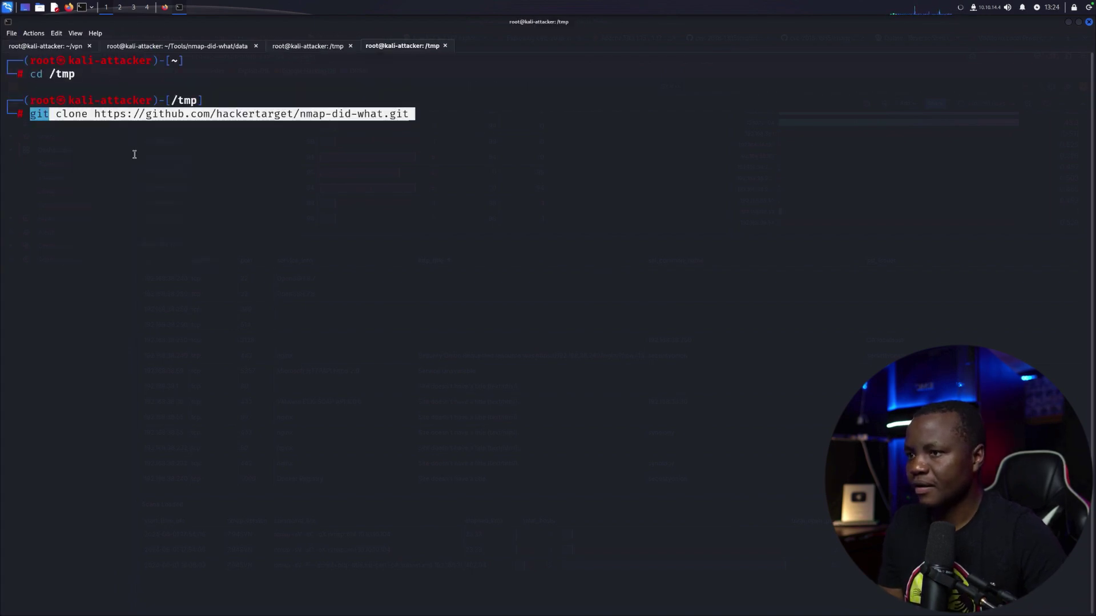
key(Return)
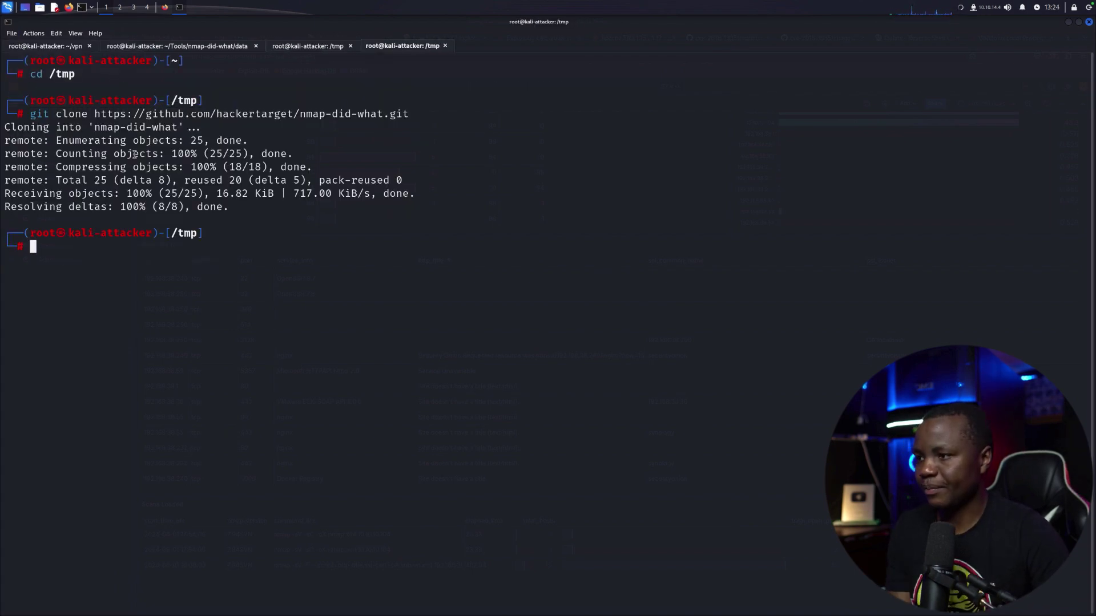
text(ls)
key(Return)
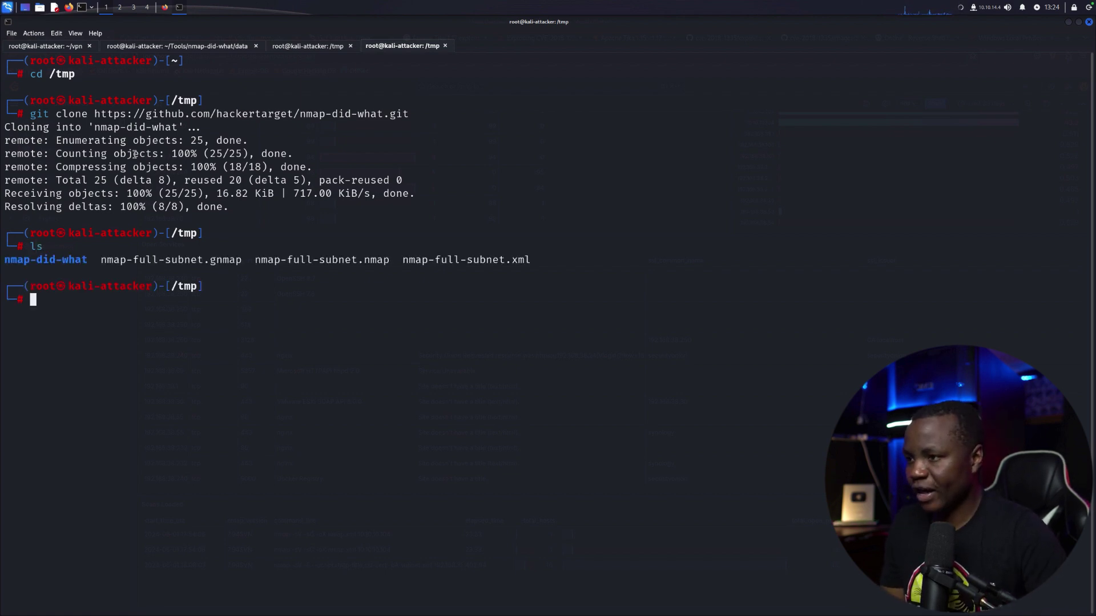
- Enter nmap-did-what and point out its README.md, data and grafana-docker entries
text(cd n)
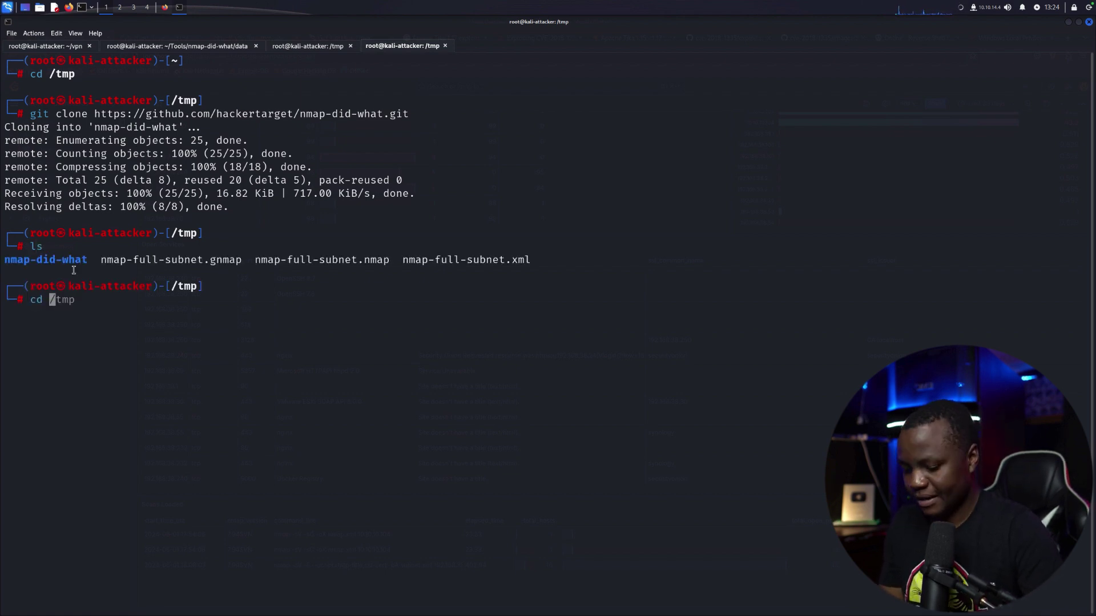
key(Tab)
key(Return)
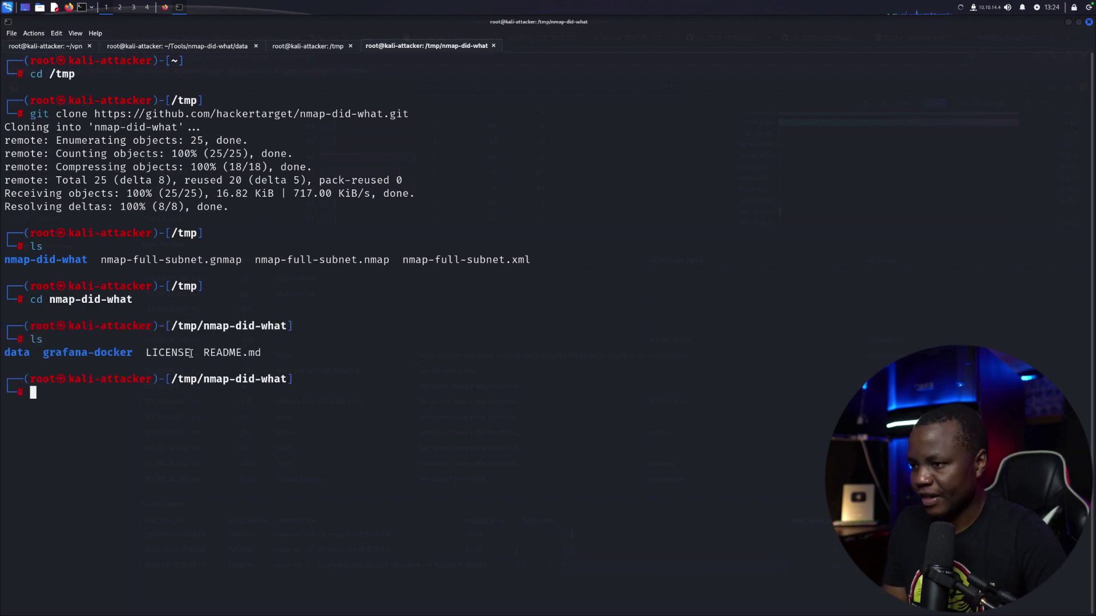
drag(190, 353, 235, 353)
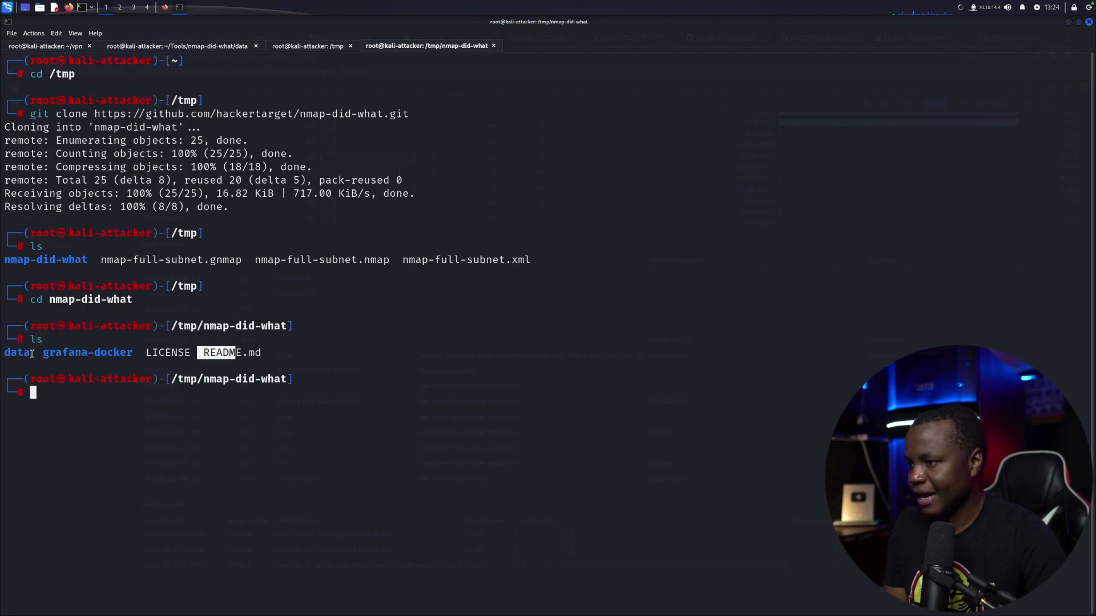
drag(33, 354, 4, 353)
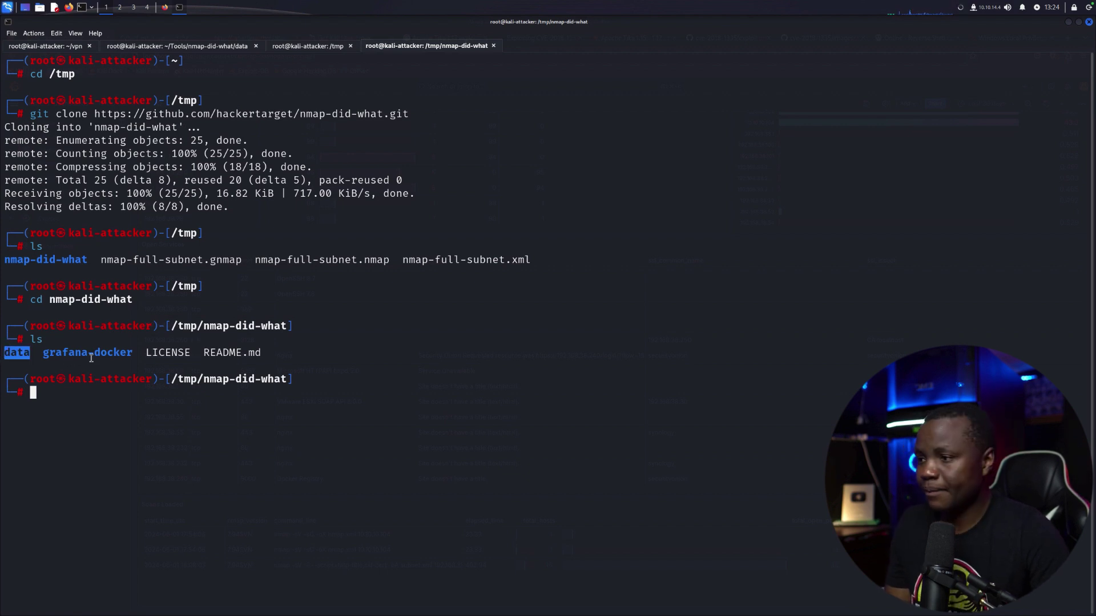
drag(119, 354, 49, 354)
click(65, 392)
- Move into grafana-docker and list its dashboards, datasources and docker-compose.yml
text(cd g)
key(Tab)
key(Return)
text(ls)
key(Return)
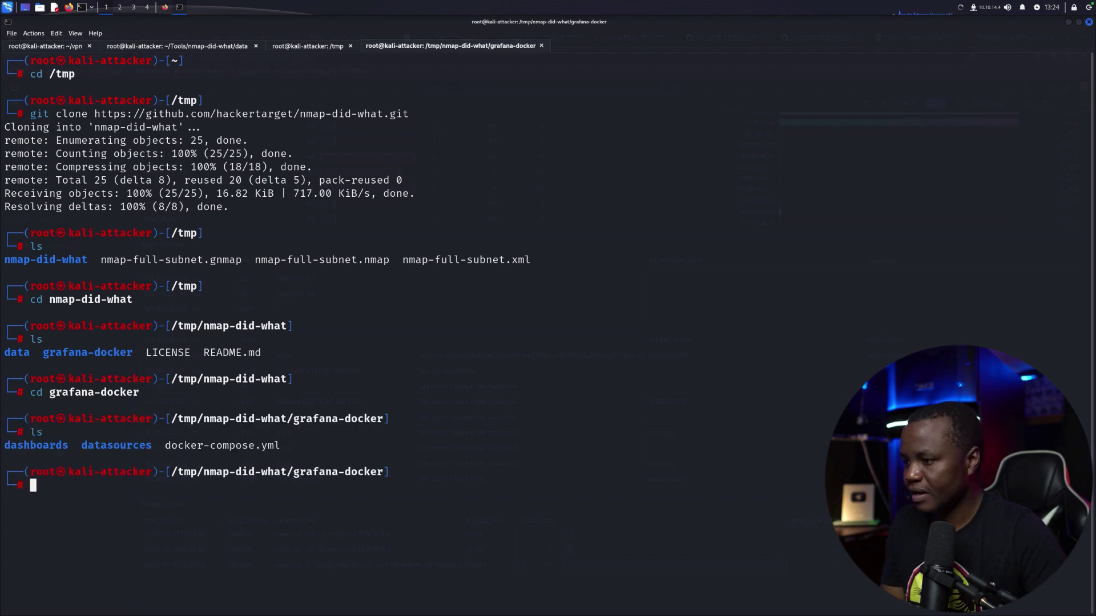
- Print docker-compose.yml and review the grafana-oss image, grafana-nmap container name and 3000:3000 port
drag(262, 449, 199, 462)
click(199, 462)
text(cat do)
key(Tab)
key(Return)
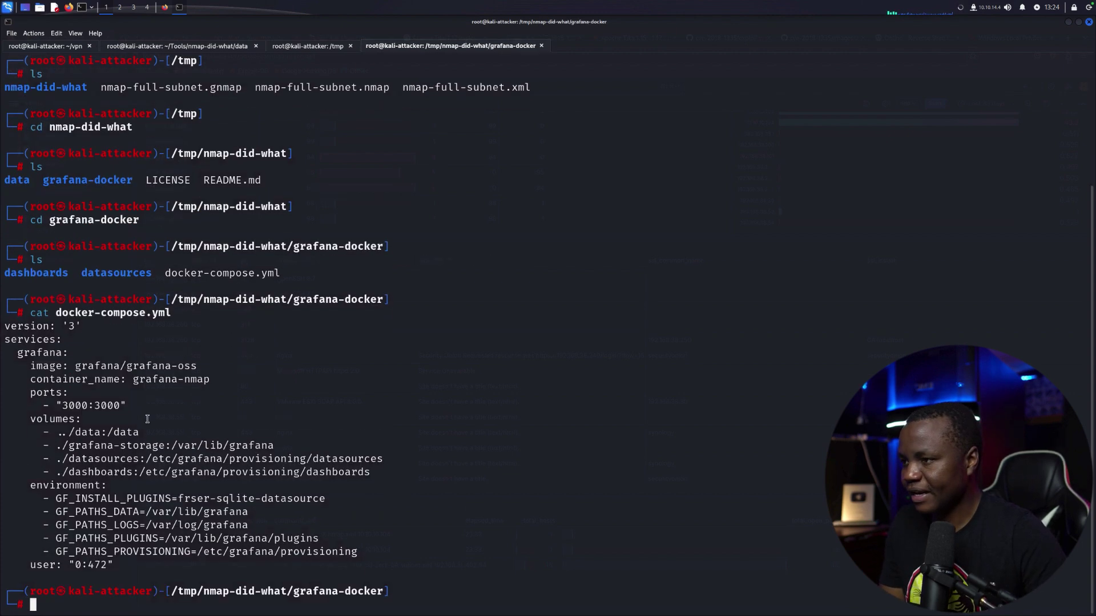
drag(199, 366, 63, 366)
drag(216, 379, 128, 380)
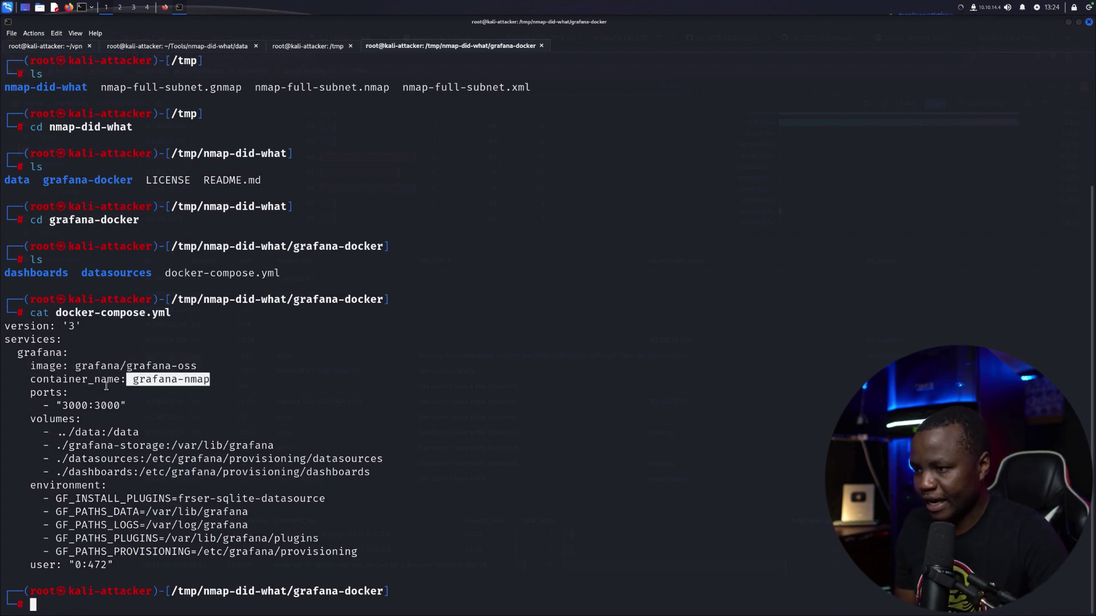
drag(126, 406, 49, 406)
- Review the datasources and ../data-to-/data volume mappings and the Grafana path environment variables
drag(140, 460, 57, 460)
drag(177, 460, 382, 459)
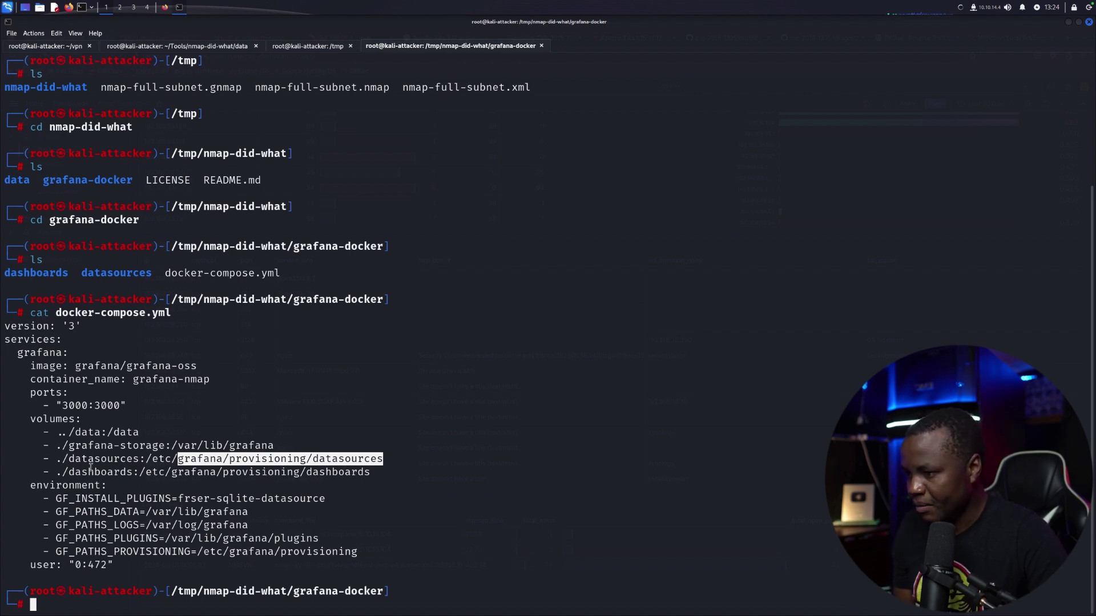
drag(101, 432, 56, 433)
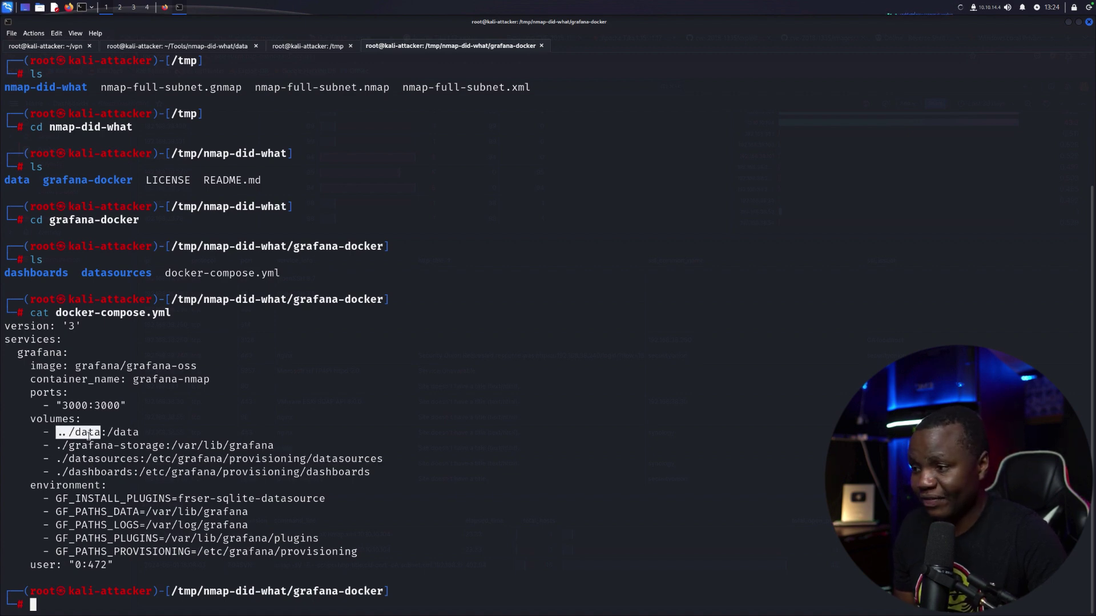
drag(114, 432, 143, 433)
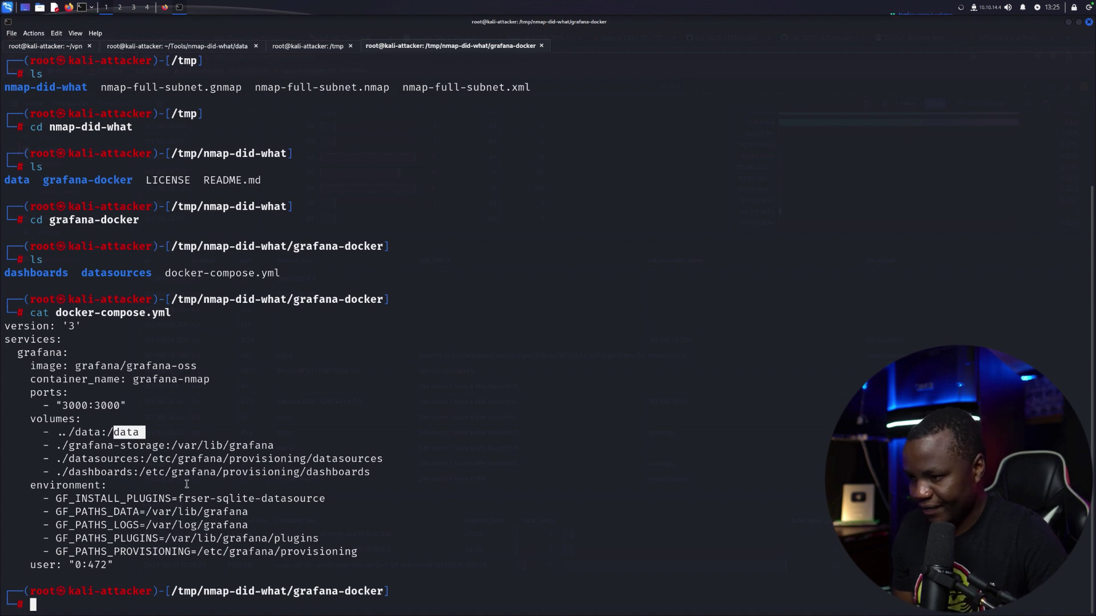
drag(339, 551, 85, 513)
click(155, 539)
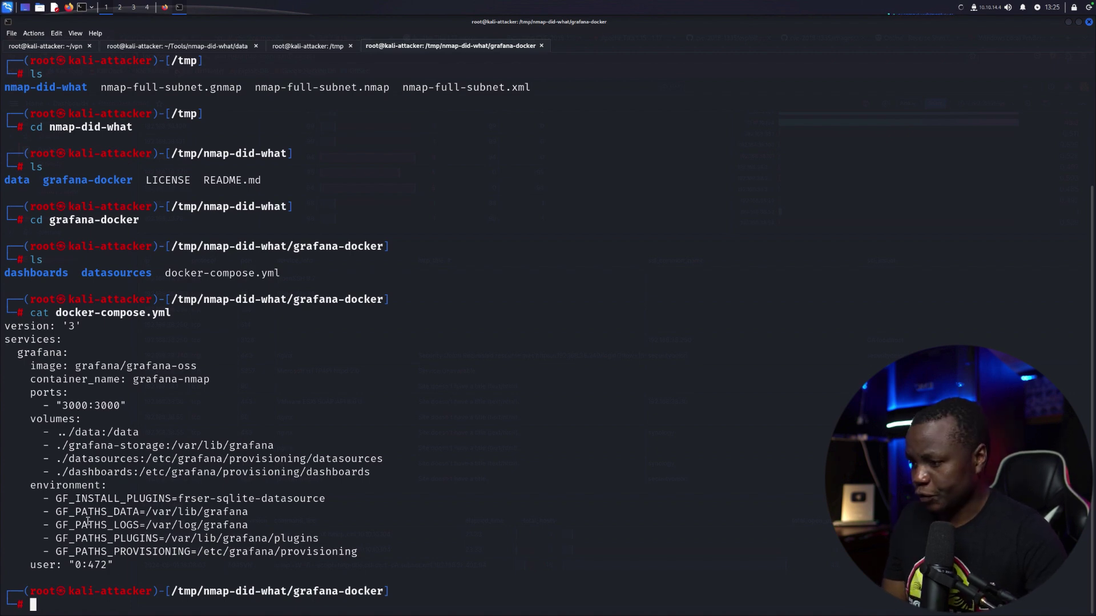
- Go up to nmap-did-what, list it, then enter and list the data folder
text(cd ..)
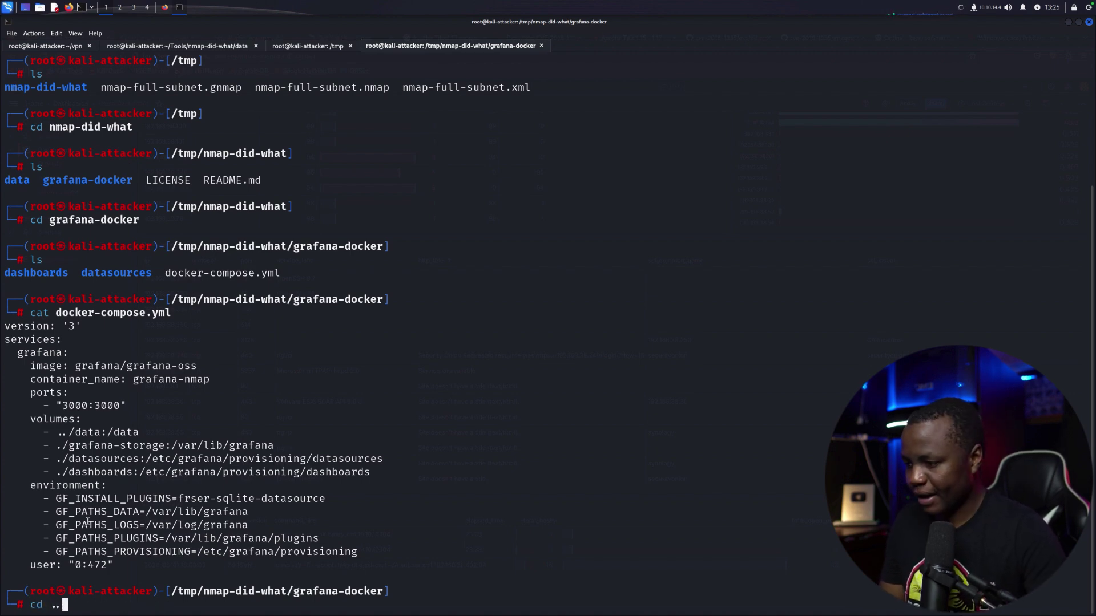
key(Return)
text(ls)
key(Return)
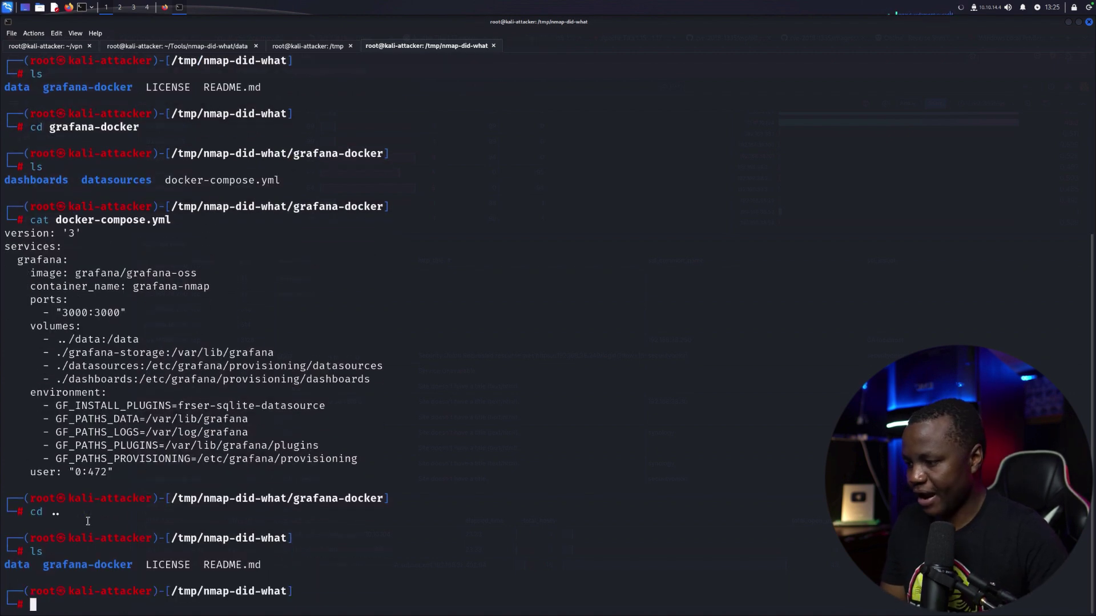
text(cd data)
key(Return)
text(ls)
key(Return)
- Point out nmap-to-sqlite.py and enter cat nmap-to-sqlite.py at the prompt
drag(32, 563, 4, 565)
drag(114, 565, 21, 566)
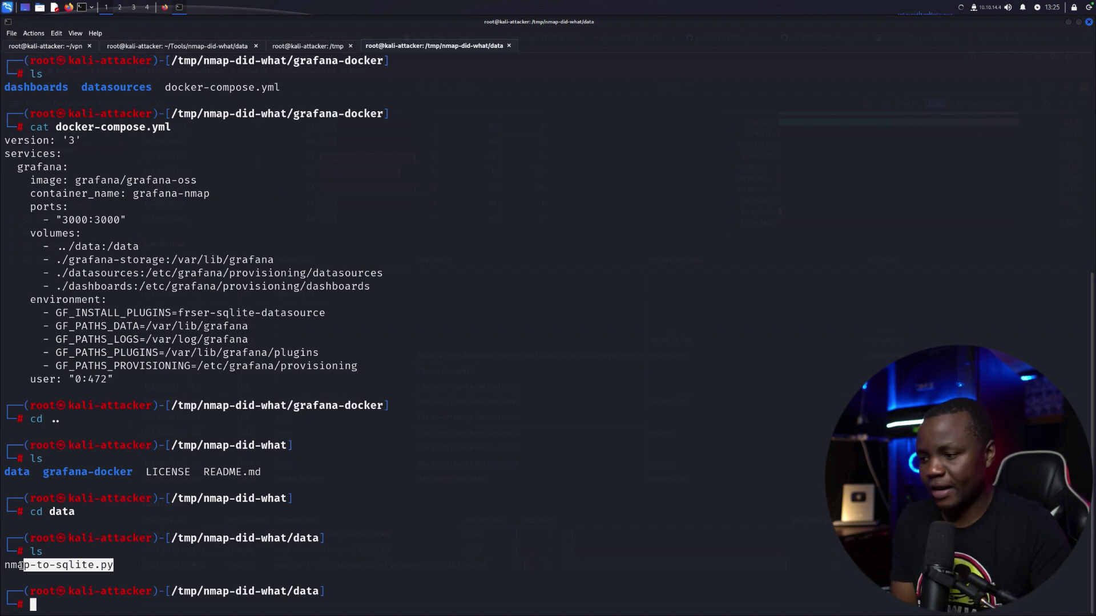
click(22, 568)
text(cat n)
key(Tab)
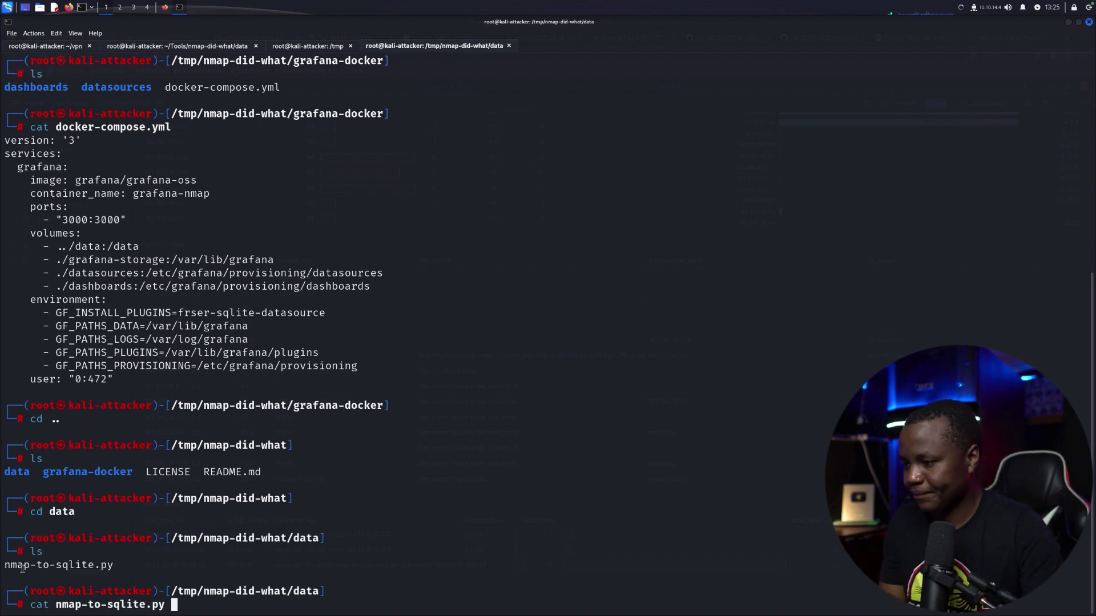
key(Return)
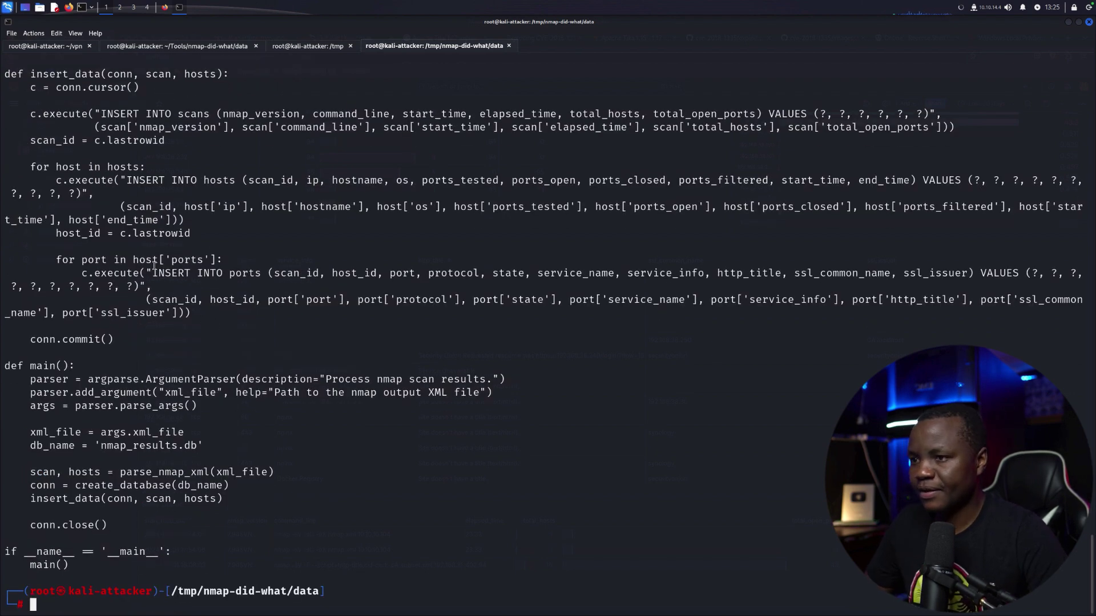
scroll(178, 212, up, 6)
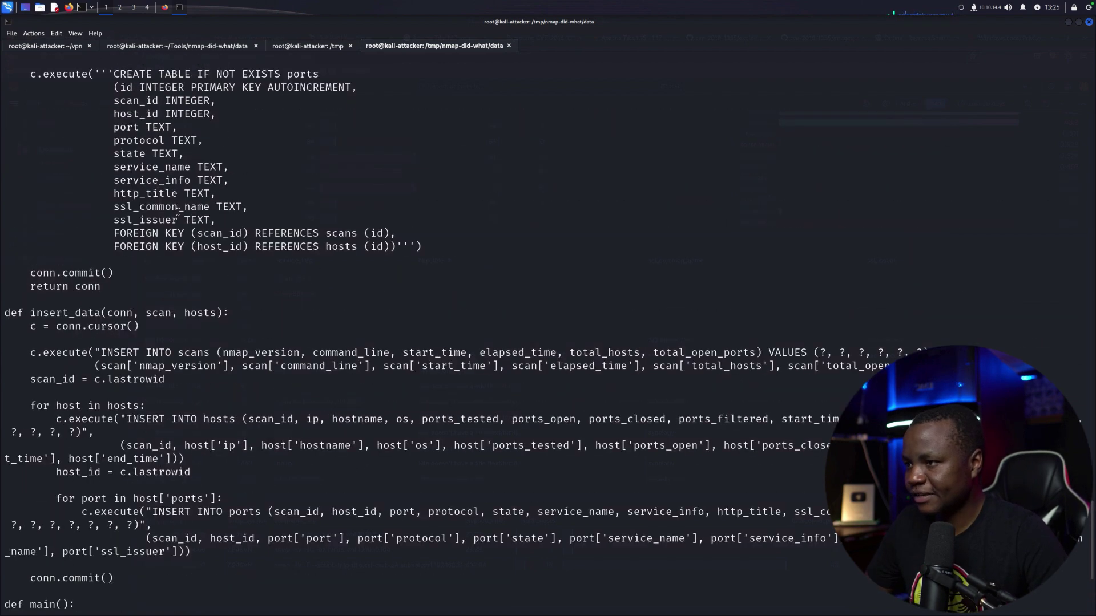
scroll(179, 212, up, 20)
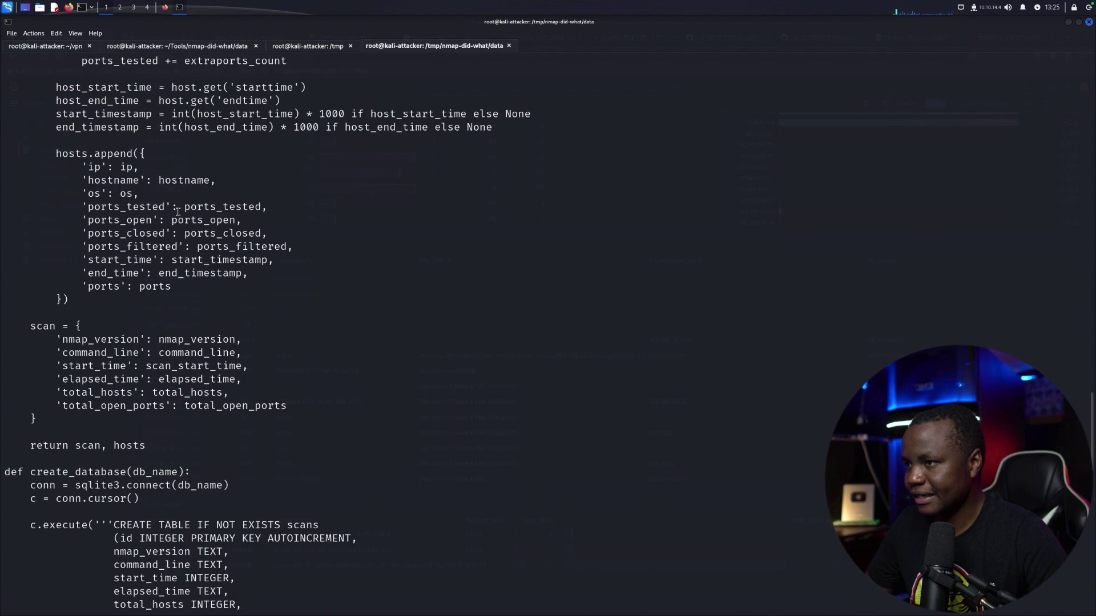
scroll(178, 211, up, 20)
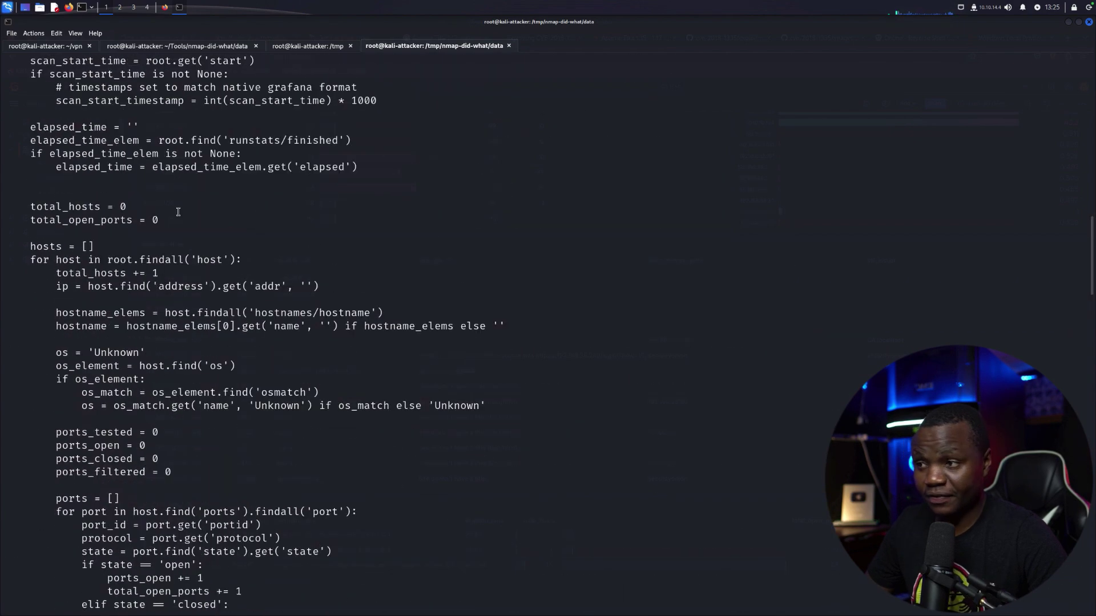
scroll(178, 212, up, 1)
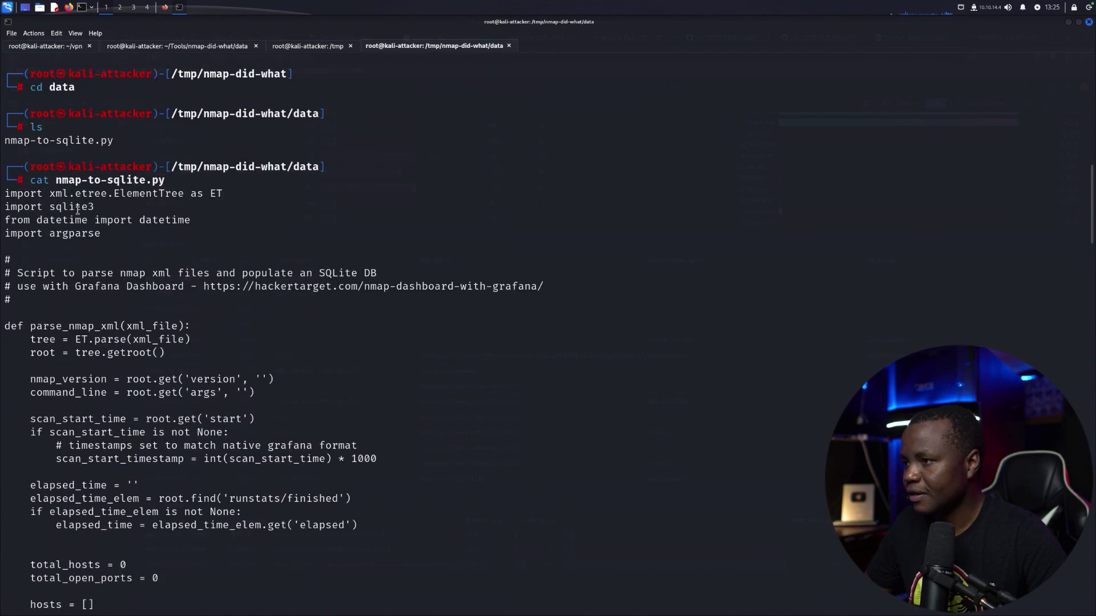
drag(103, 206, 143, 194)
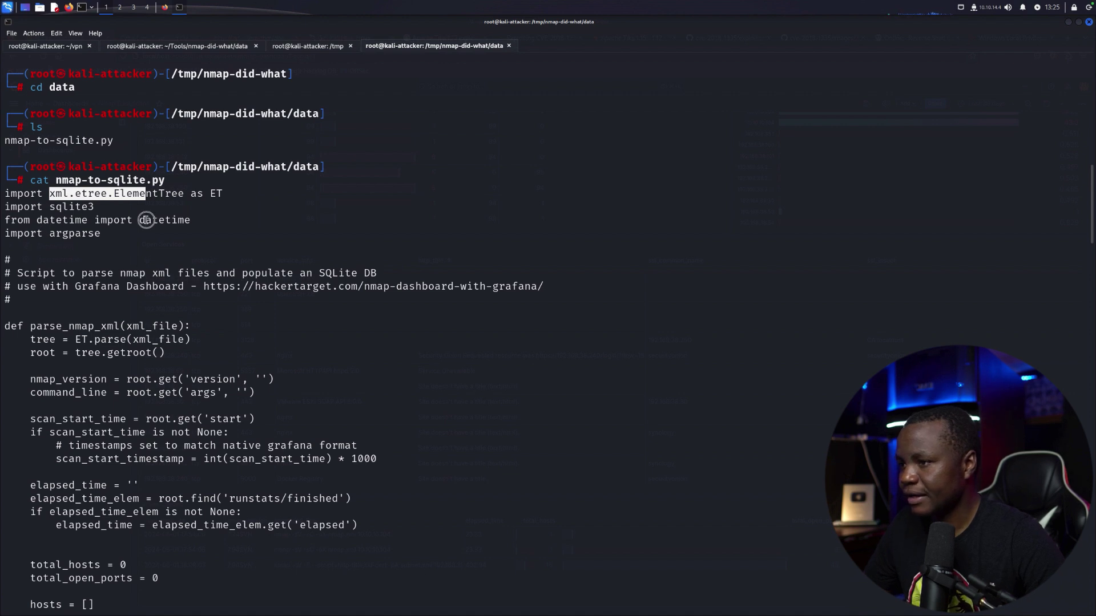
drag(146, 222, 193, 221)
drag(48, 234, 95, 235)
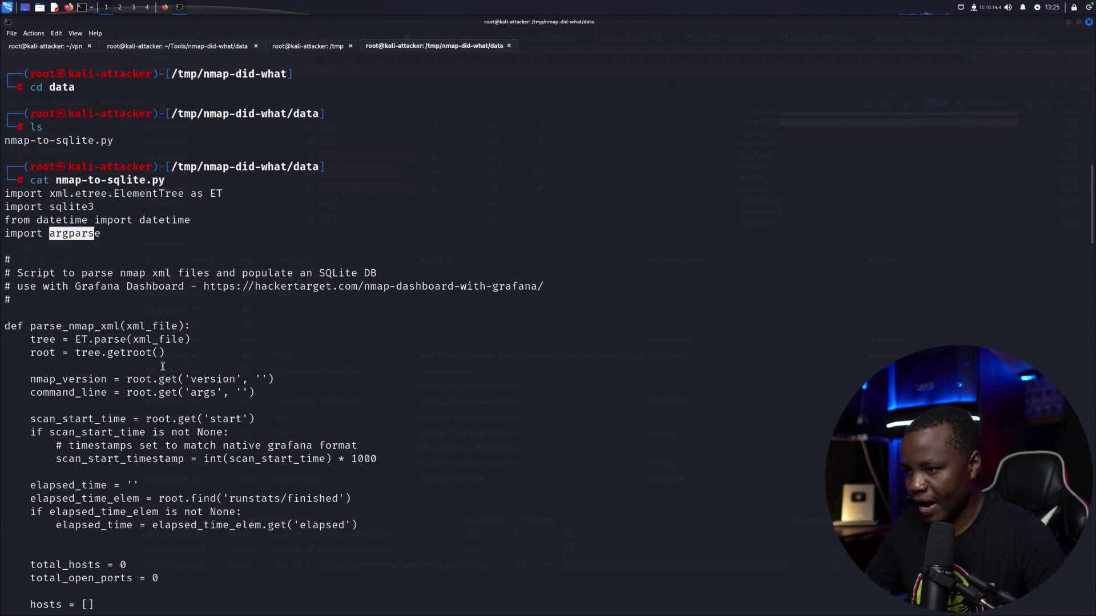
scroll(137, 349, down, 7)
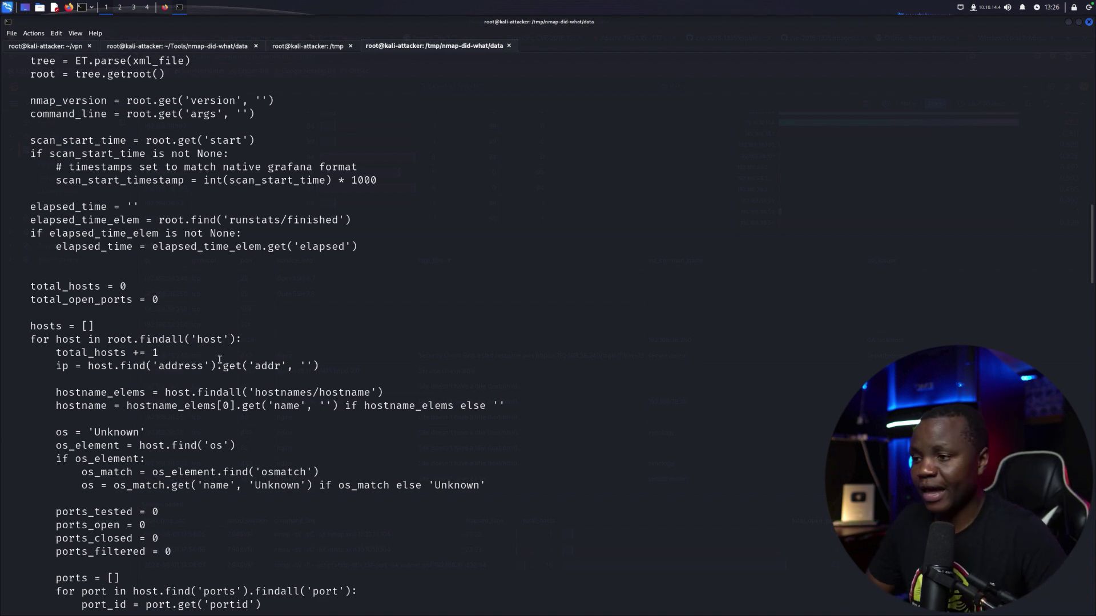
scroll(219, 358, down, 6)
scroll(219, 358, down, 13)
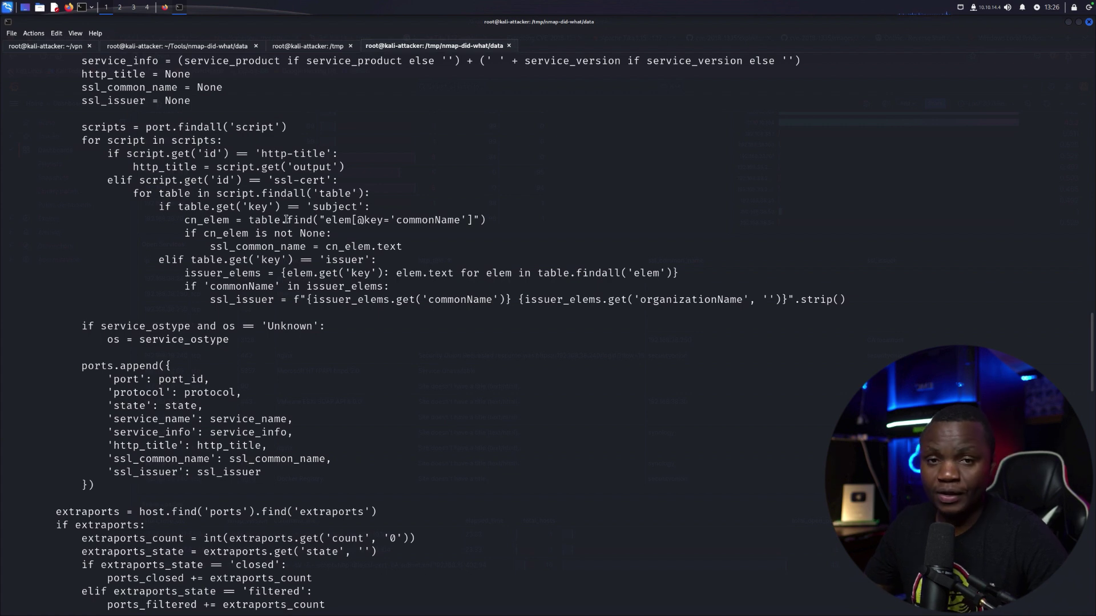
click(342, 195)
scroll(334, 203, up, 1)
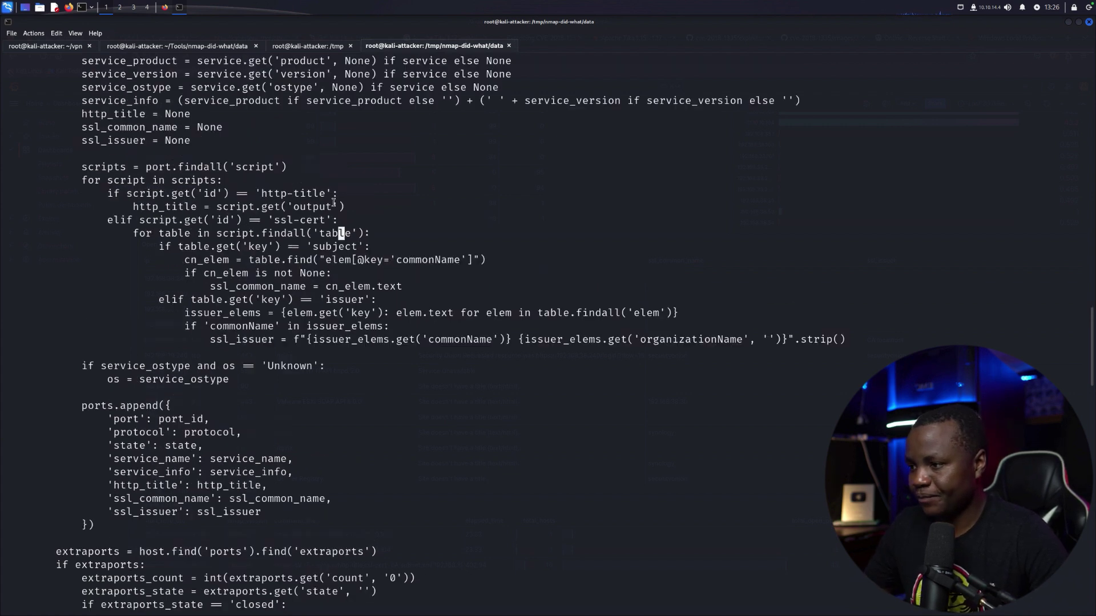
scroll(334, 203, down, 2)
drag(160, 326, 84, 326)
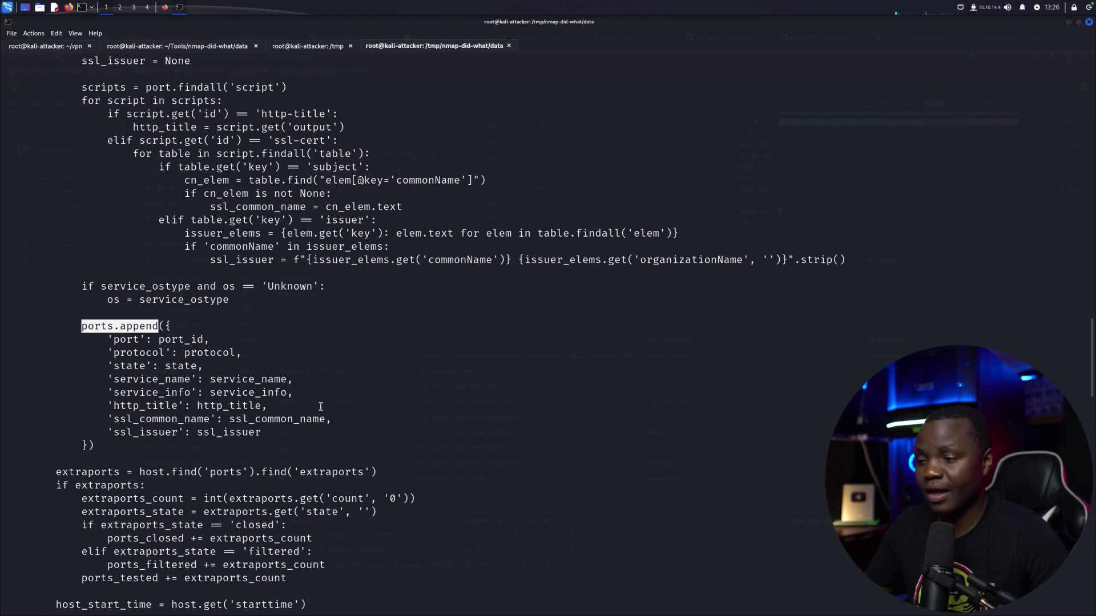
scroll(226, 389, down, 20)
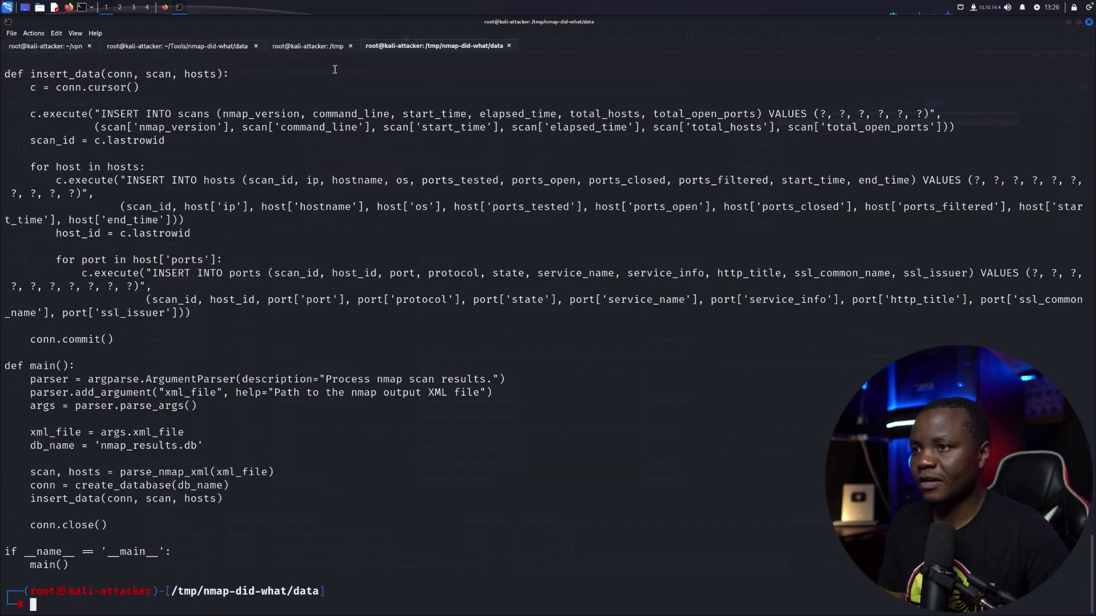
- Stop the running nmap subnet scan in the /tmp terminal tab
click(318, 46)
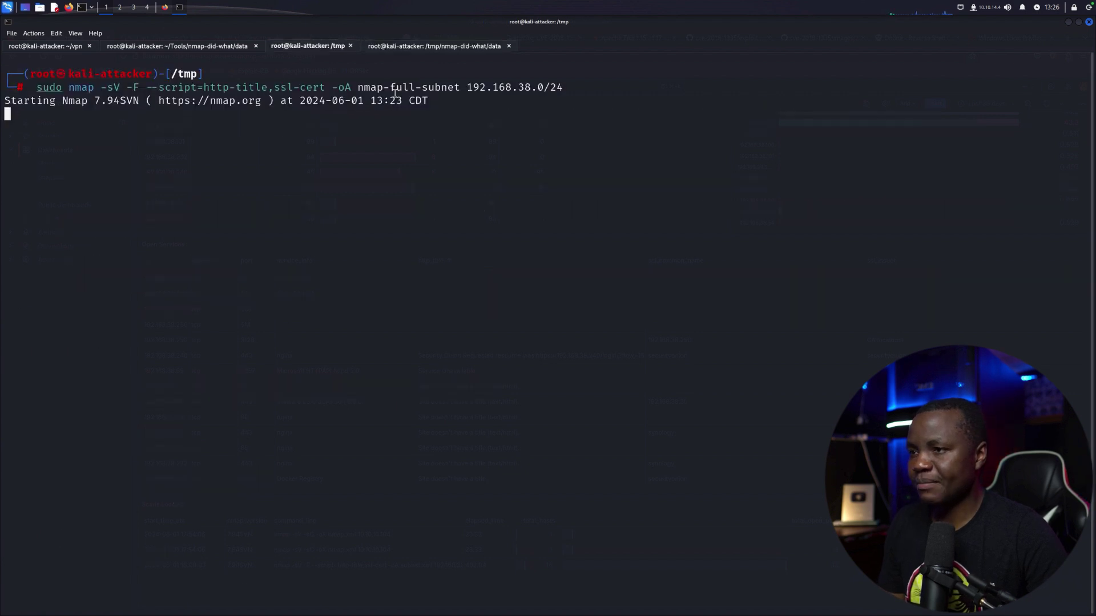
drag(439, 102, 150, 101)
click(361, 103)
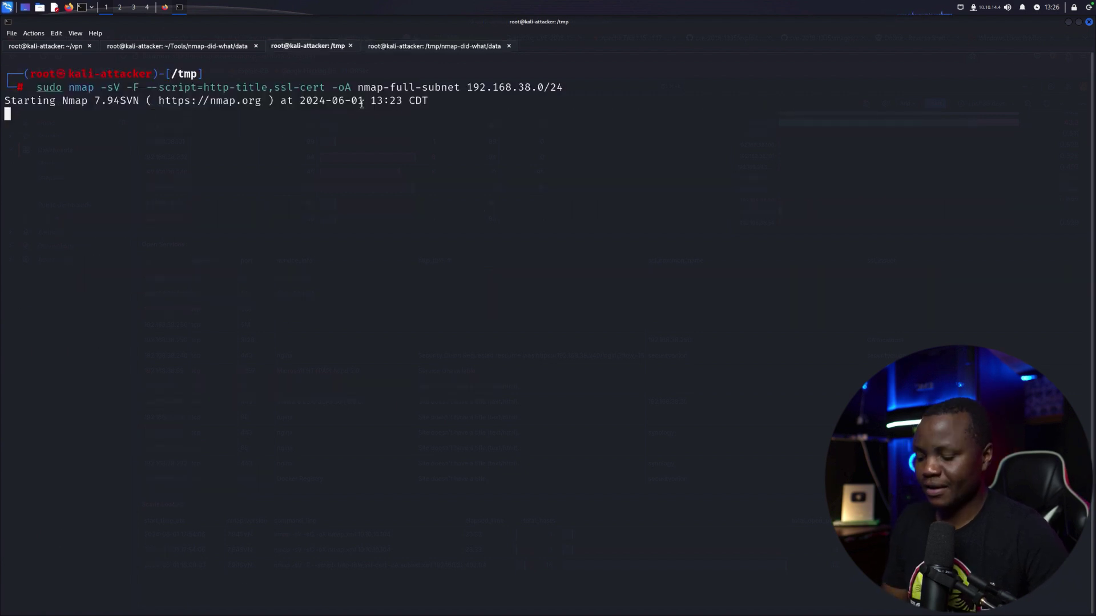
key(ctrl+c)
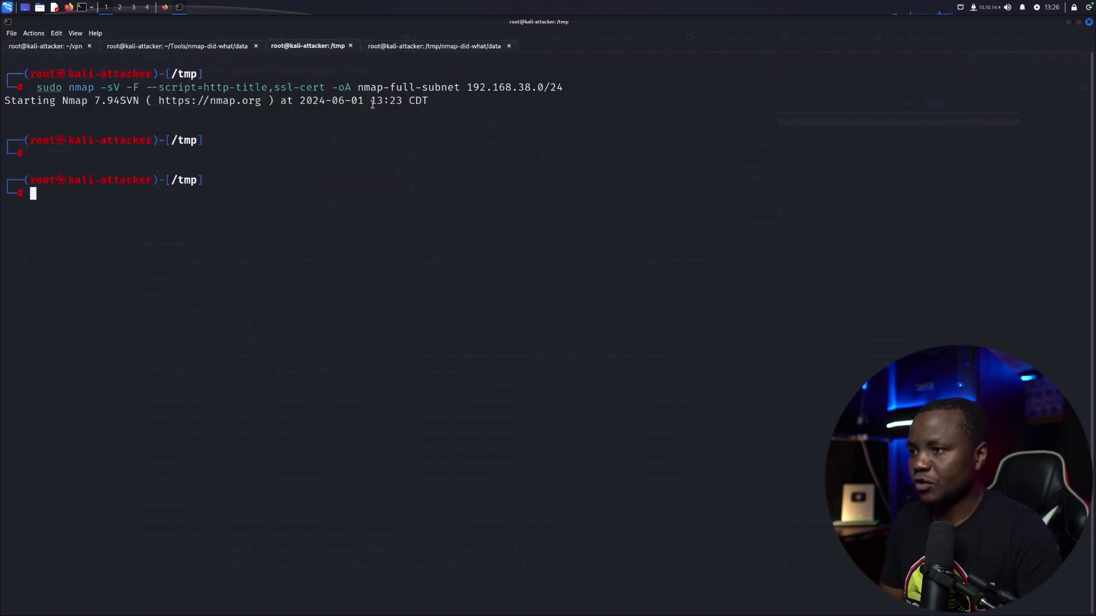
- List the ~/Tools/nmap-did-what/data folder, highlighting the subnet.xml.xml scan file
click(192, 45)
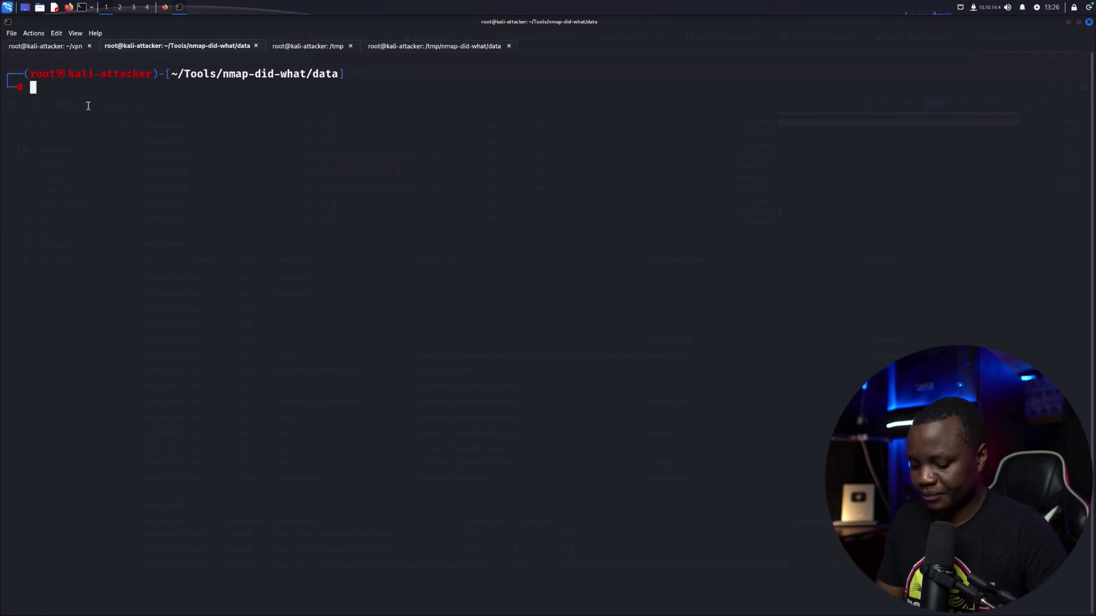
text(ls)
key(Return)
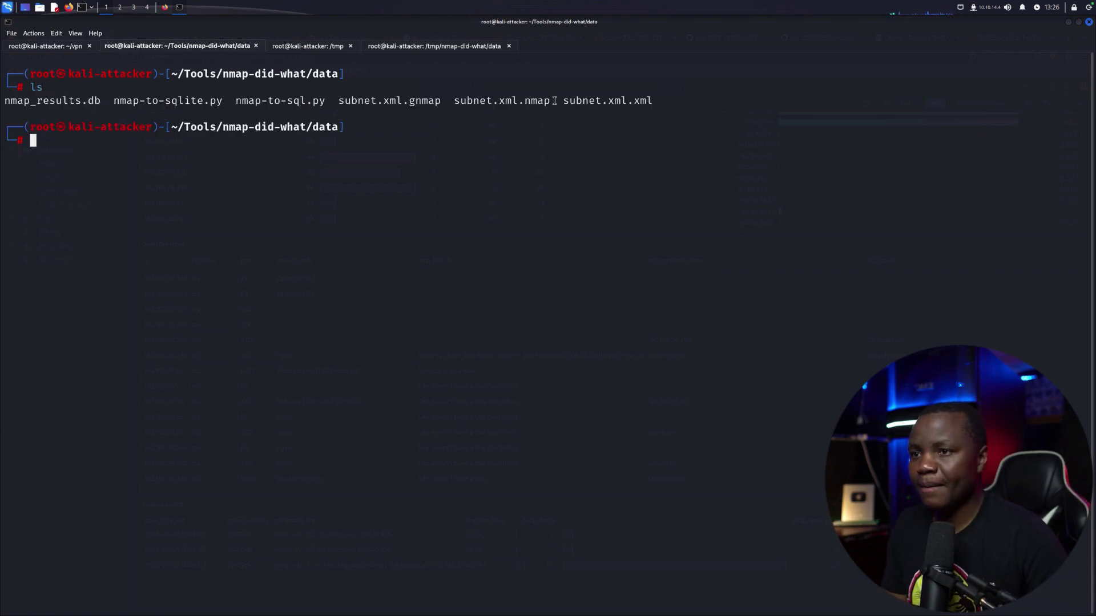
drag(569, 101, 661, 101)
click(434, 140)
- Print the subnet.xml.xml scan results, then clear the screen
text(cat su)
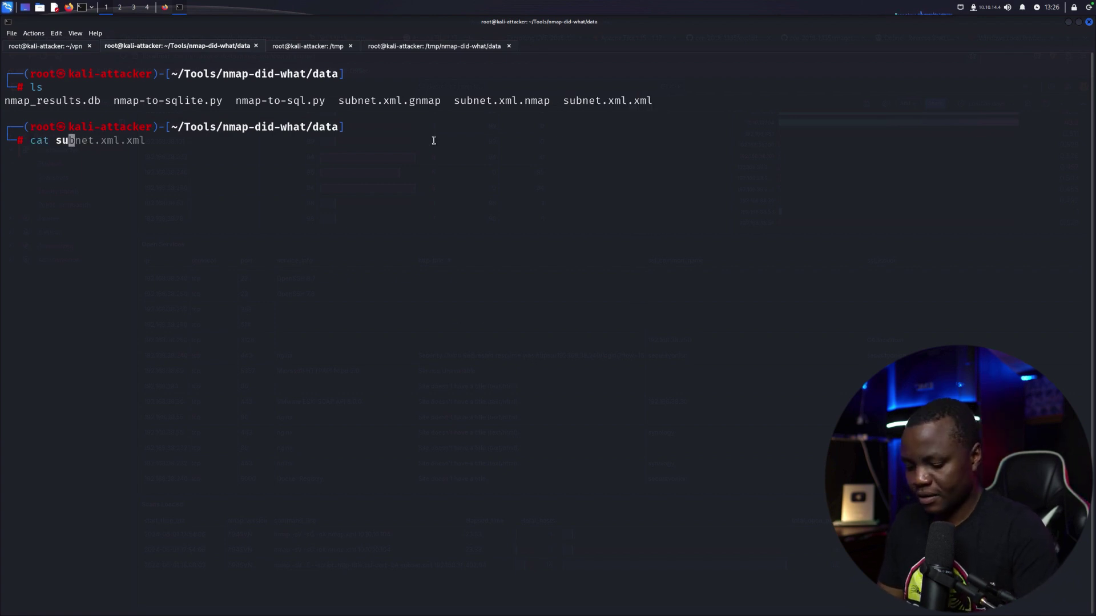
key(Tab)
text(xml)
key(Return)
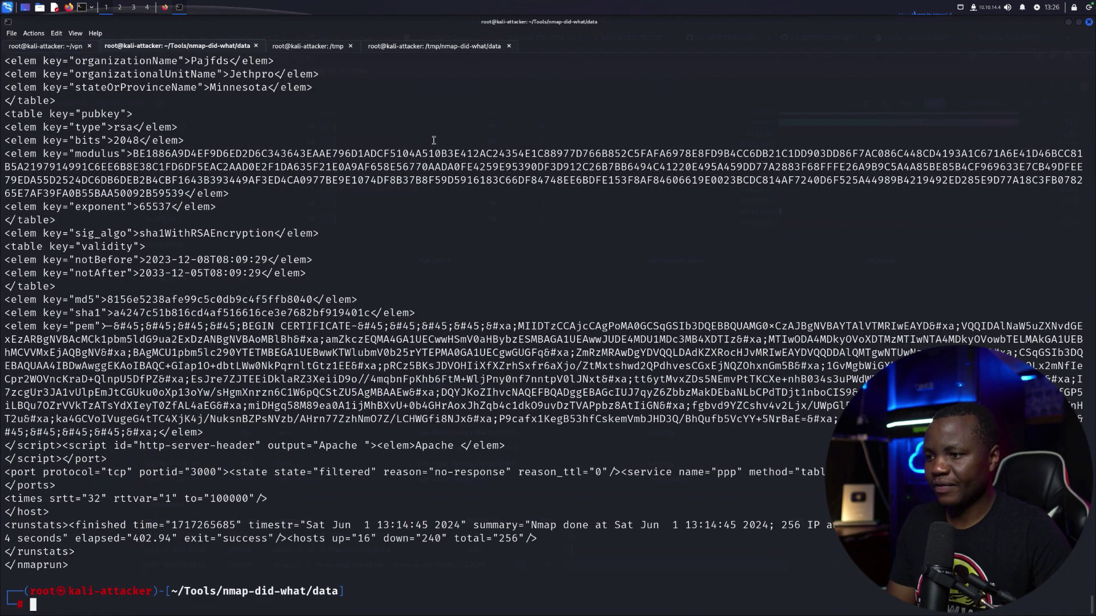
text(clear)
key(Return)
- Run python nmap-to-sqlite.py subnet.xml.xml to load the scan into the SQLite database
text(ls)
key(Return)
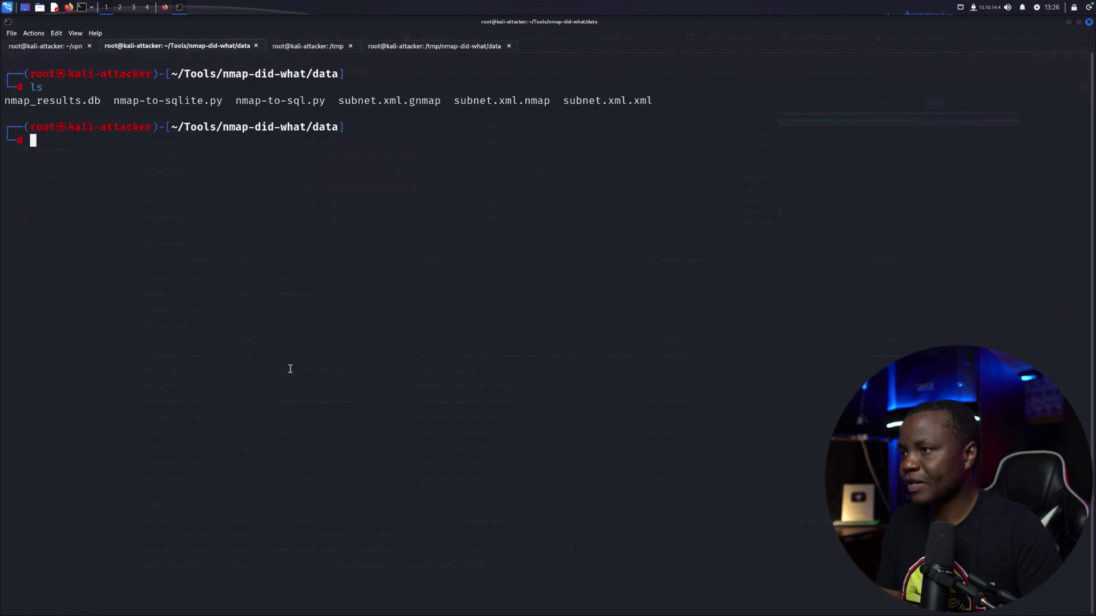
text(py)
key(Right)
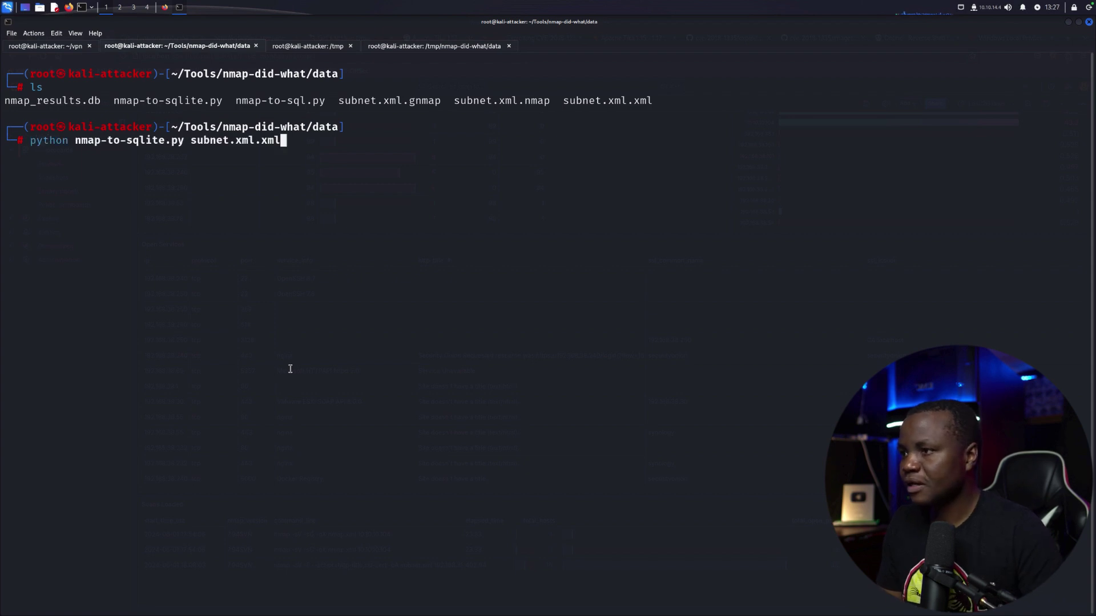
drag(191, 141, 283, 142)
key(Return)
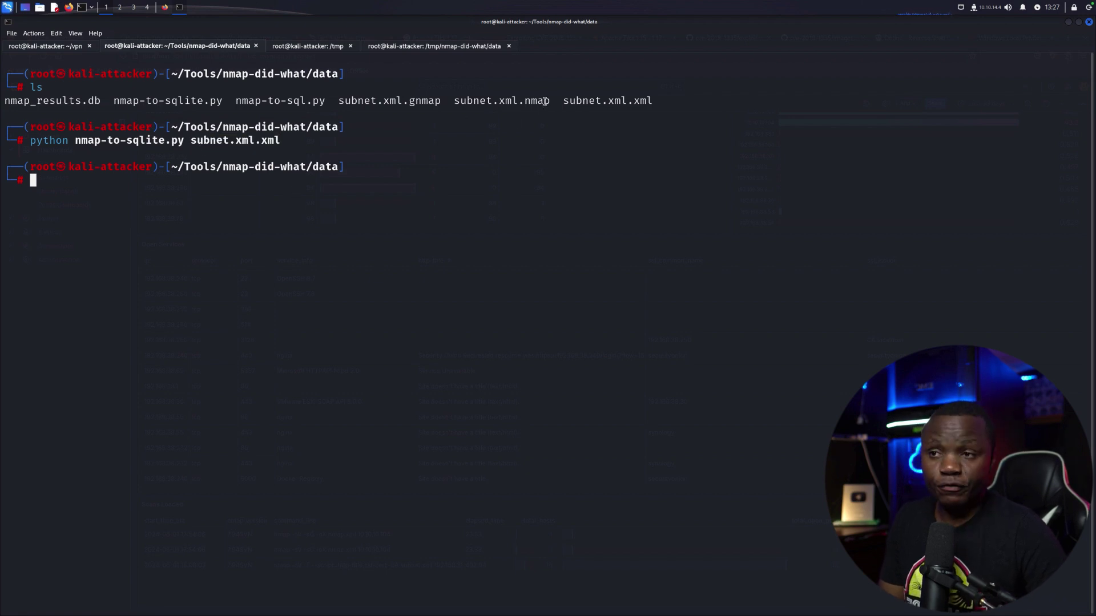
- Point out the subnet.xml.nmap file and data folder path, then return to the /tmp tab
drag(549, 101, 467, 101)
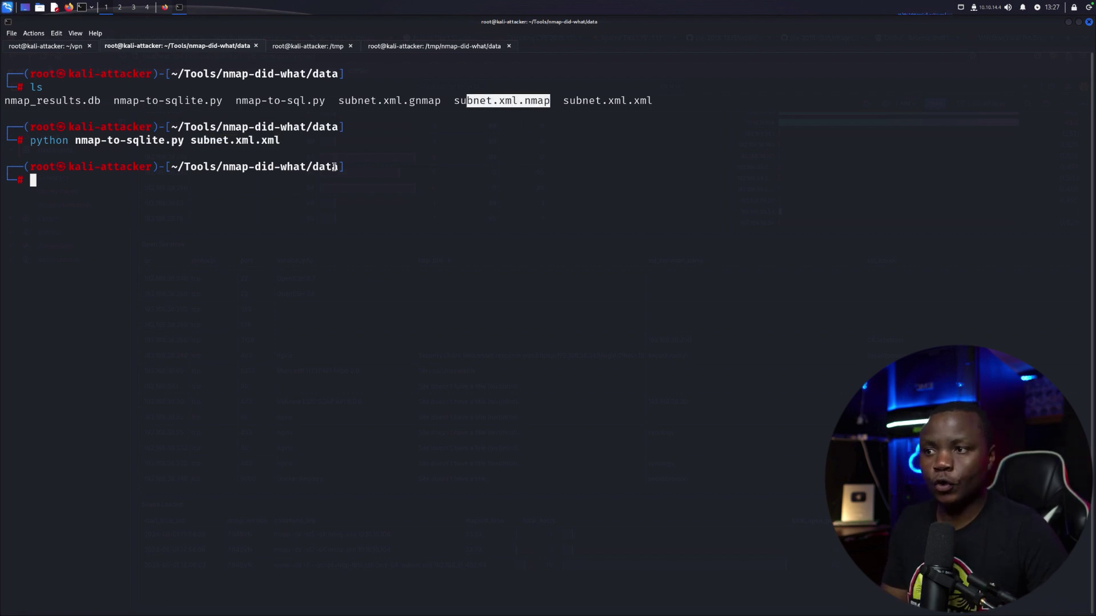
drag(337, 167, 312, 167)
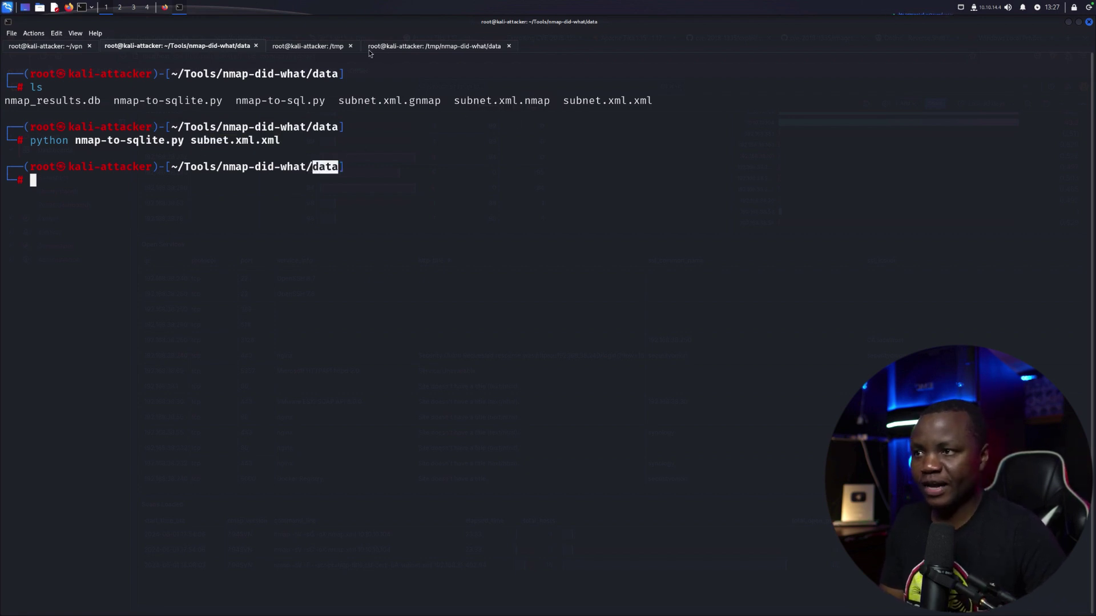
click(315, 46)
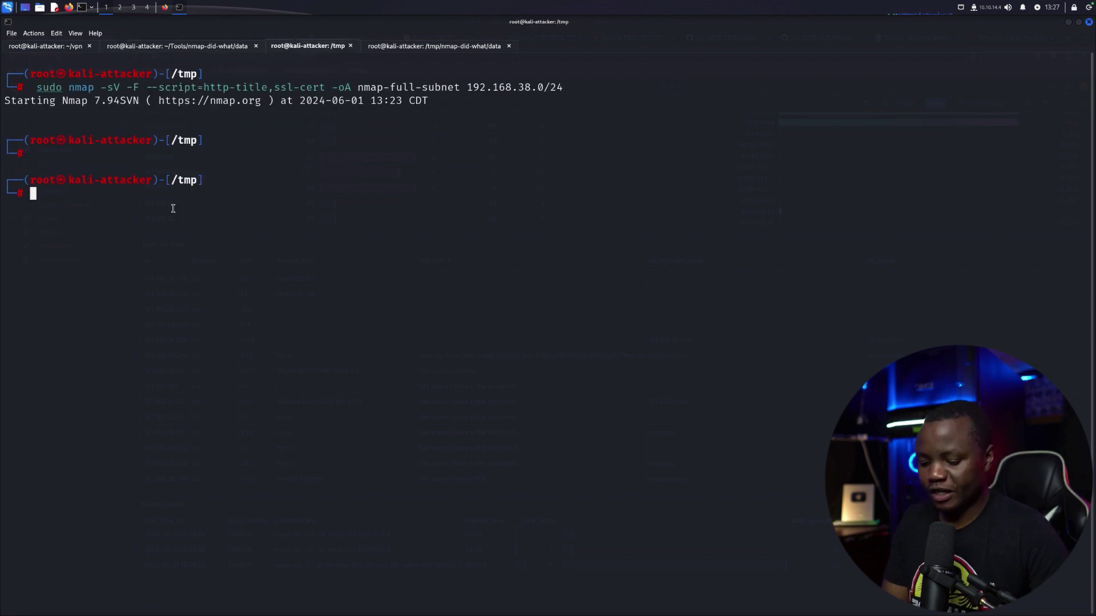
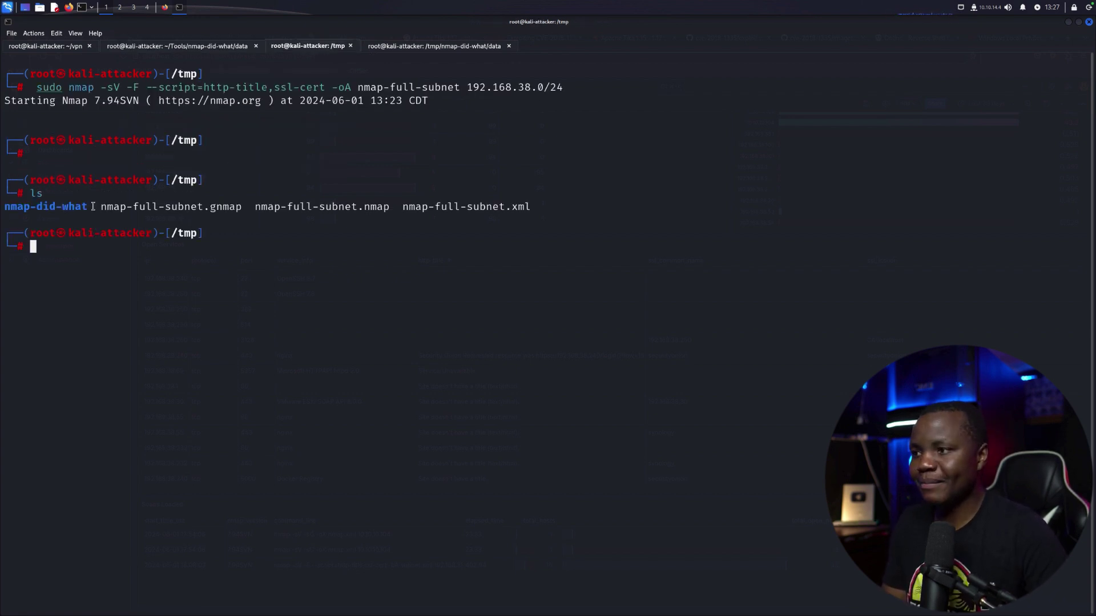
- Enter the cloned nmap-did-what folder in /tmp and list its contents
drag(89, 209, 3, 208)
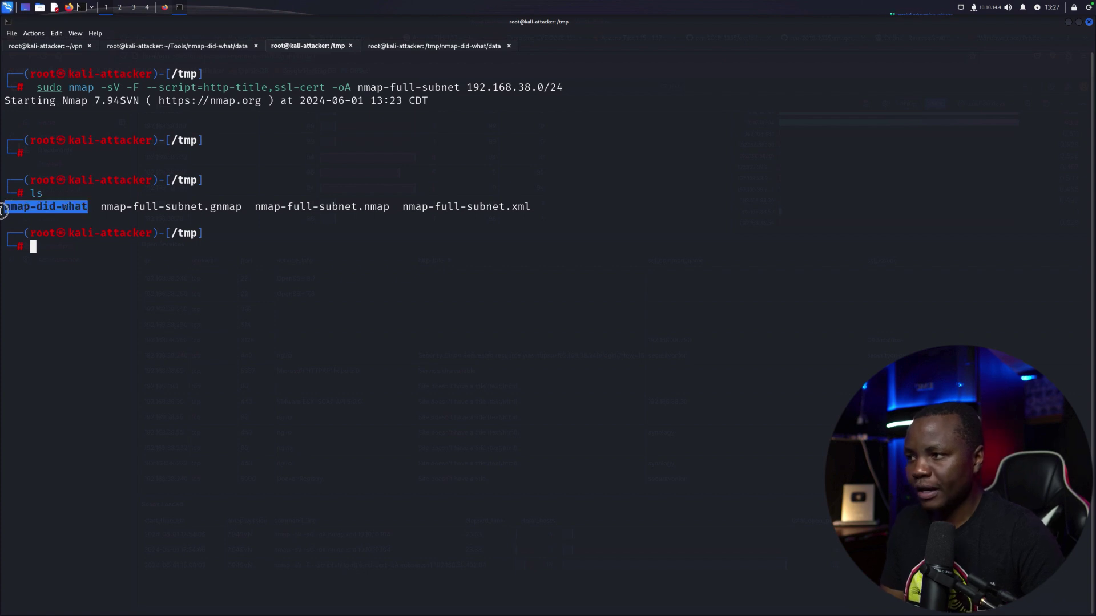
click(76, 252)
text(cd n)
key(Tab)
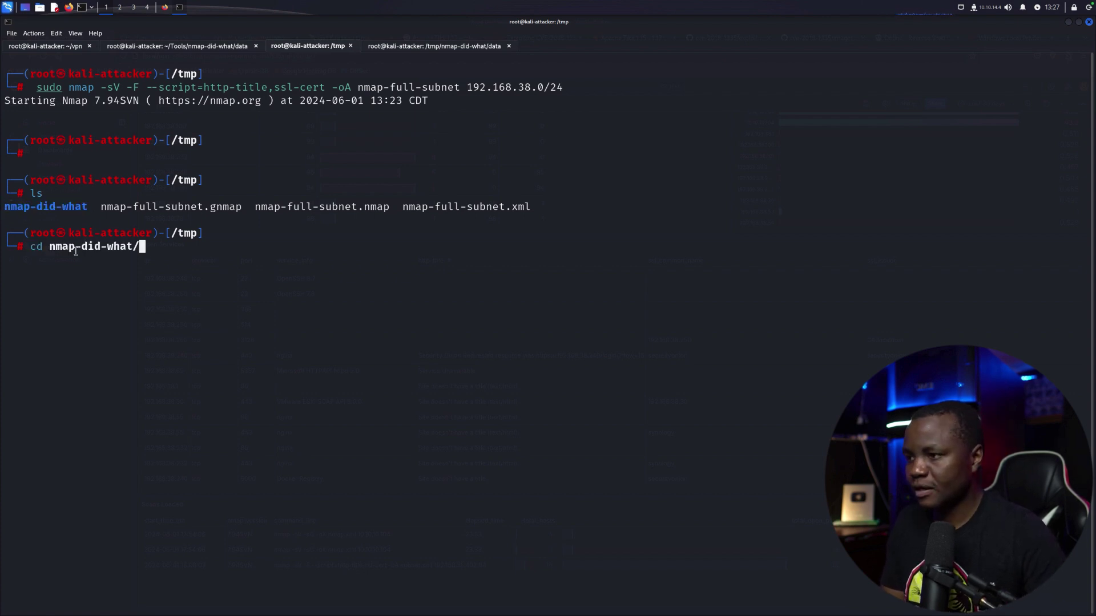
key(Return)
text(ls)
key(Return)
- Move into the data folder and list nmap-to-sqlite.py and the nmap-full-subnet scan outputs
text(cdf)
key(BackSpace)
key(BackSpace)
text(d)
key(Tab)
key(Return)
text(ls)
key(Return)
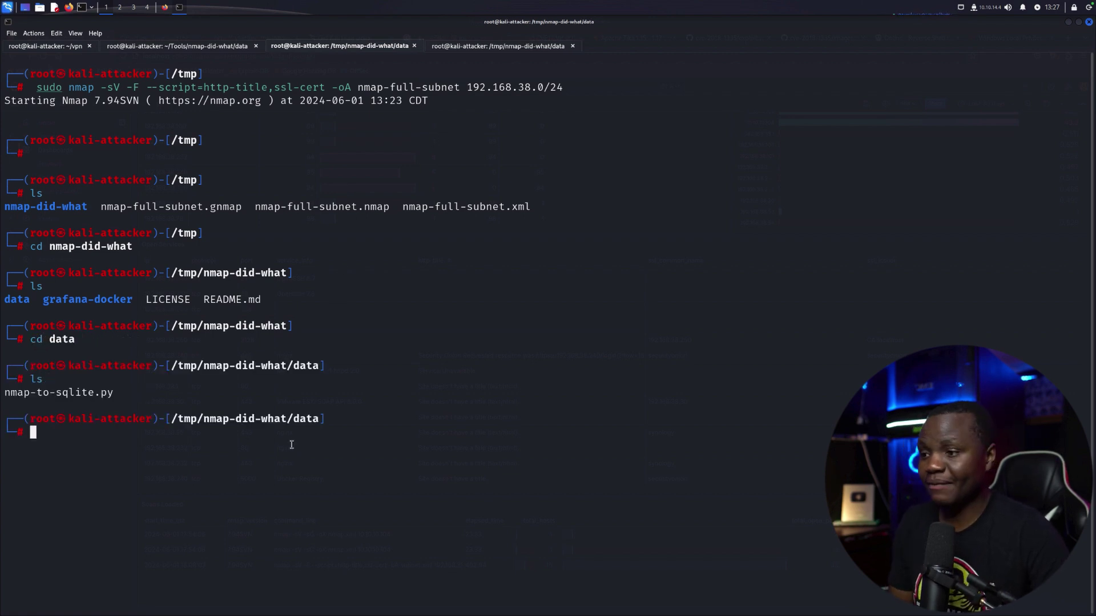
drag(320, 366, 296, 365)
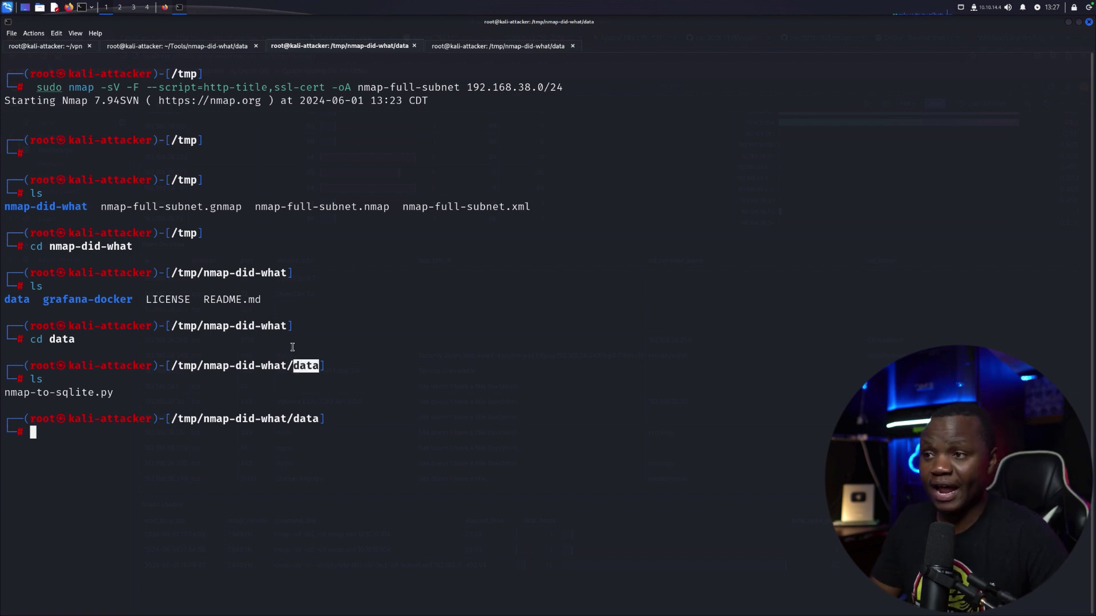
- In the ~/Tools/nmap-did-what/data session, go up to nmap-did-what and list it
click(189, 47)
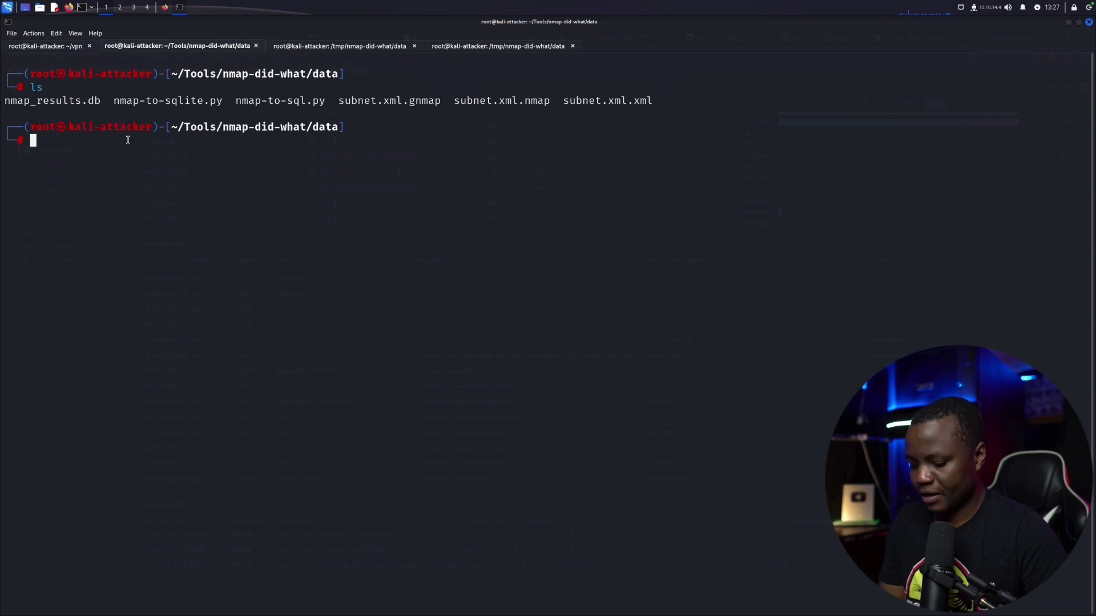
text(cd ..)
key(Return)
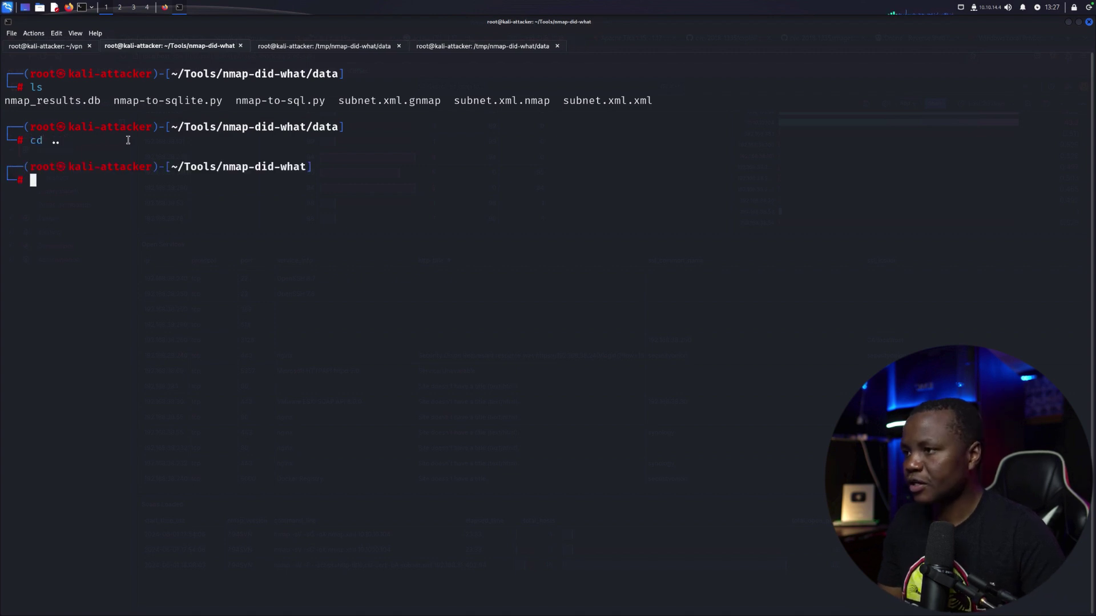
text(ls)
key(Return)
- Enter the grafana-docker folder and list it, noting docker-compose.yml
text(cd )
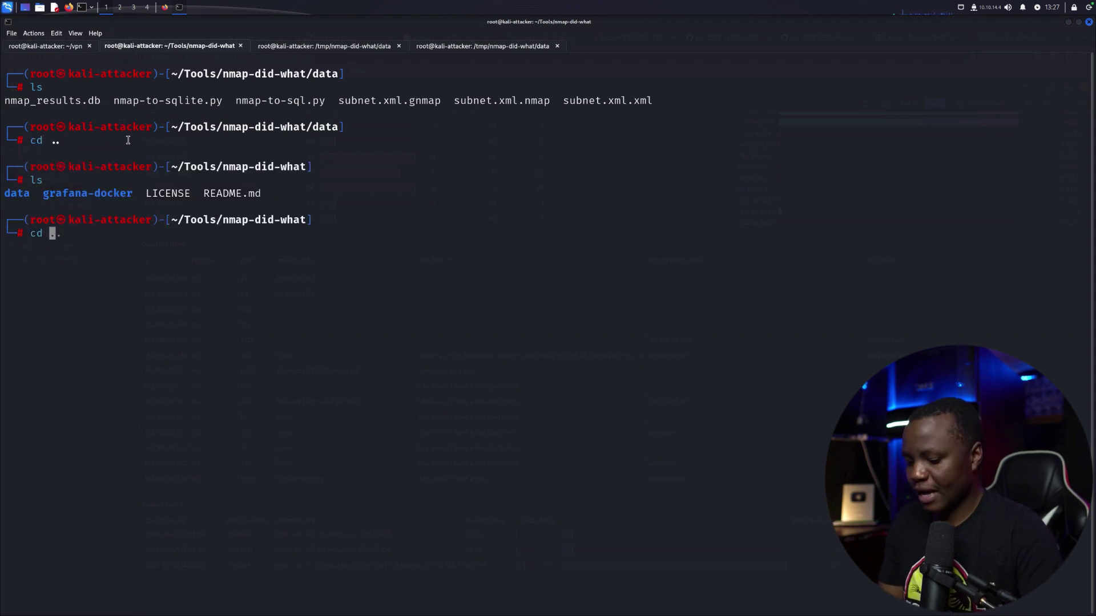
text(gr)
key(Tab)
key(Return)
text(ls)
key(Return)
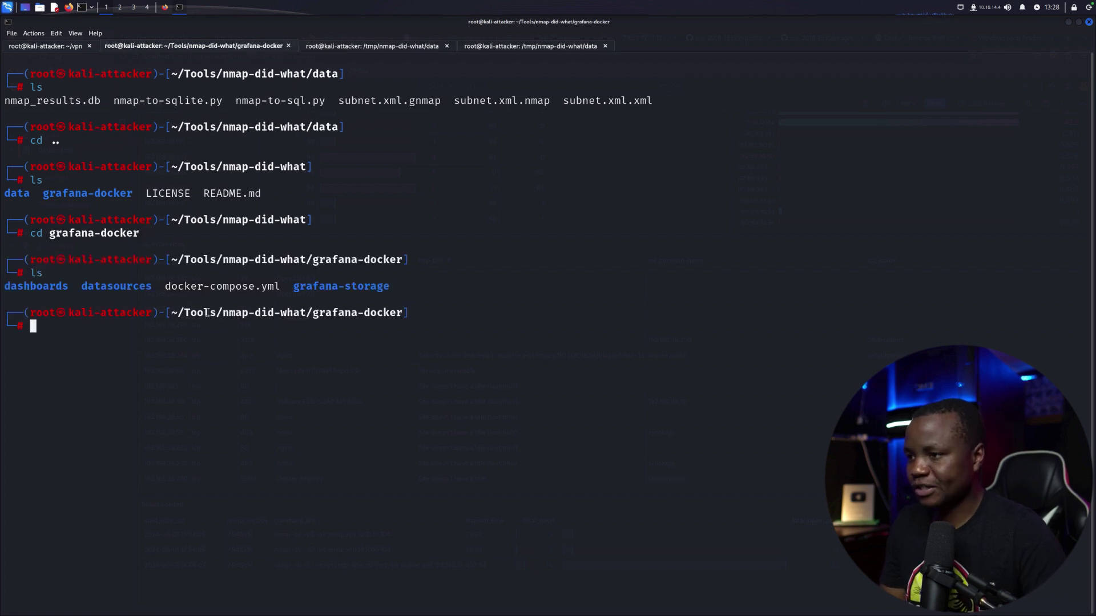
double_click(283, 285)
click(183, 370)
- Run docker-compose up -d so the grafana-oss image starts pulling
text(docker)
key(Tab)
text(-compose u)
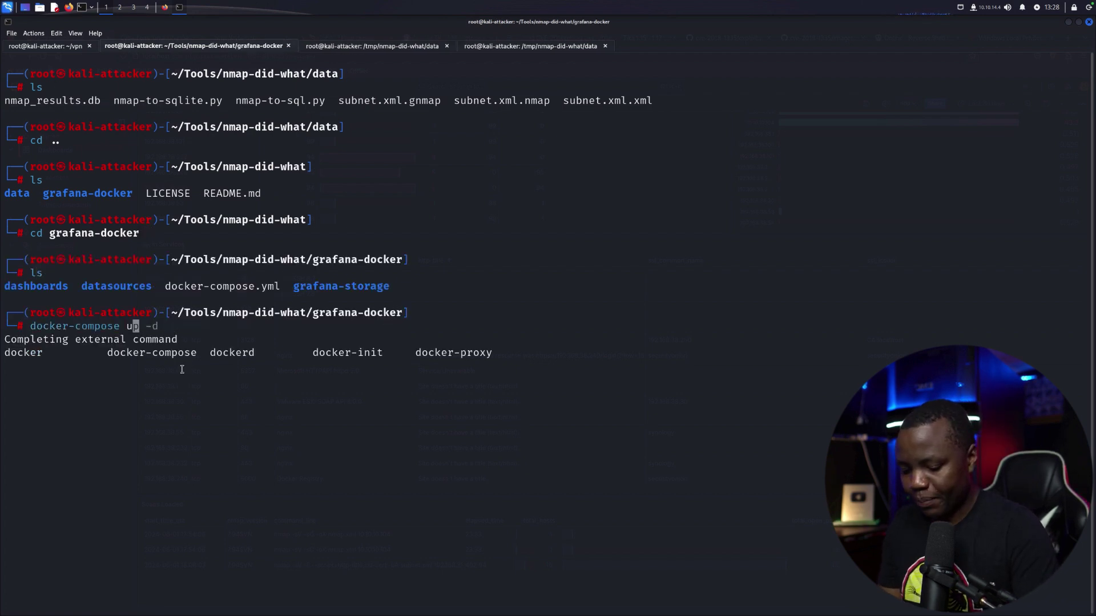
text(p -d)
key(Return)
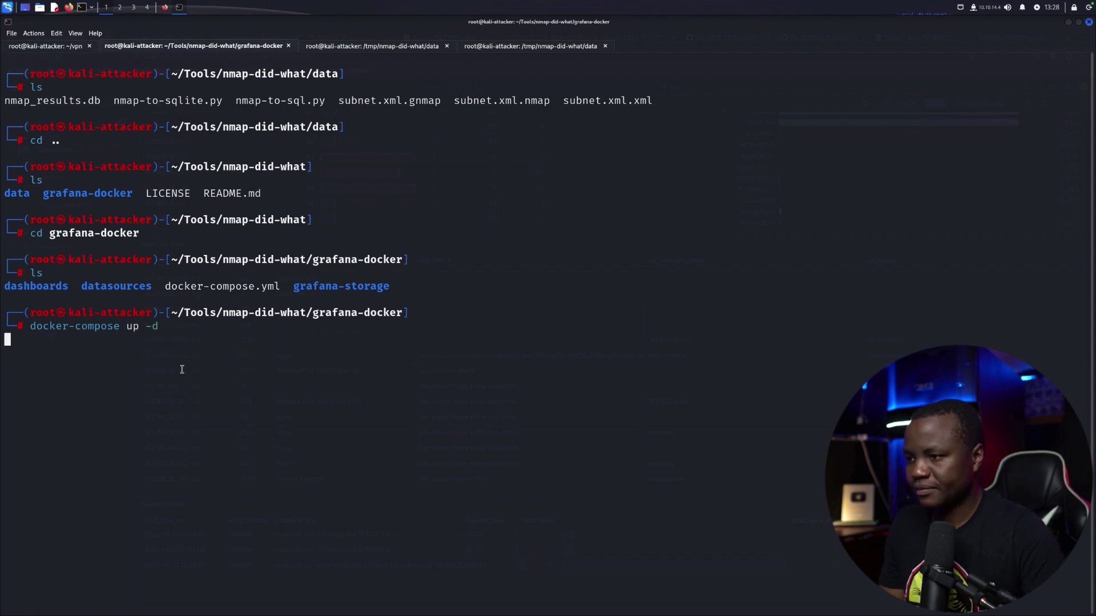
click(274, 286)
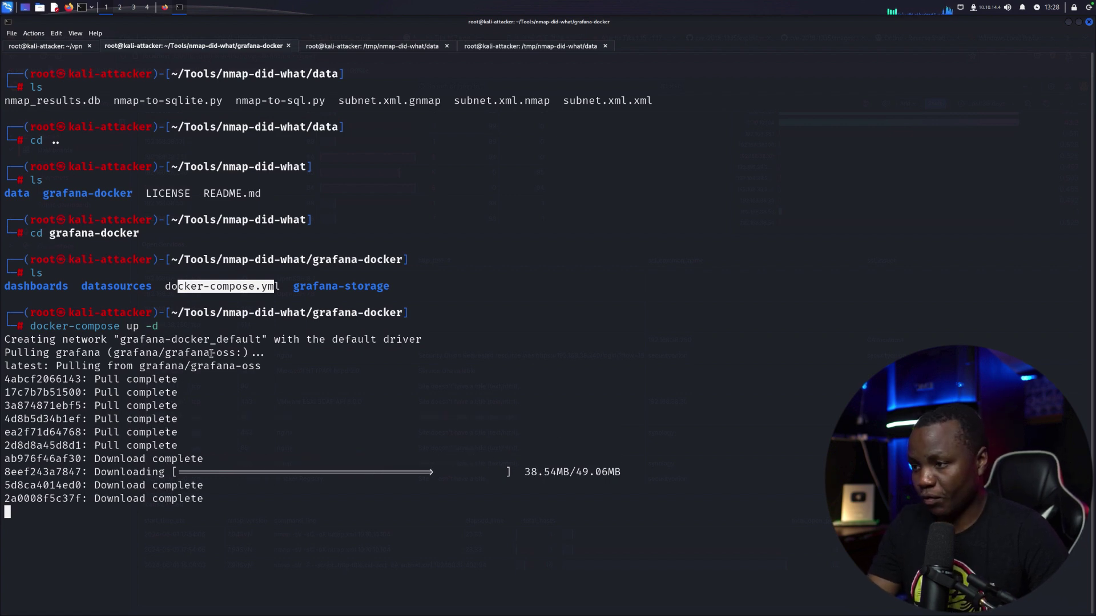
drag(243, 353, 166, 353)
- Review the HackerTarget guide's git clone, python conversion, docker-compose up and container-listing commands
key(ctrl+Right)
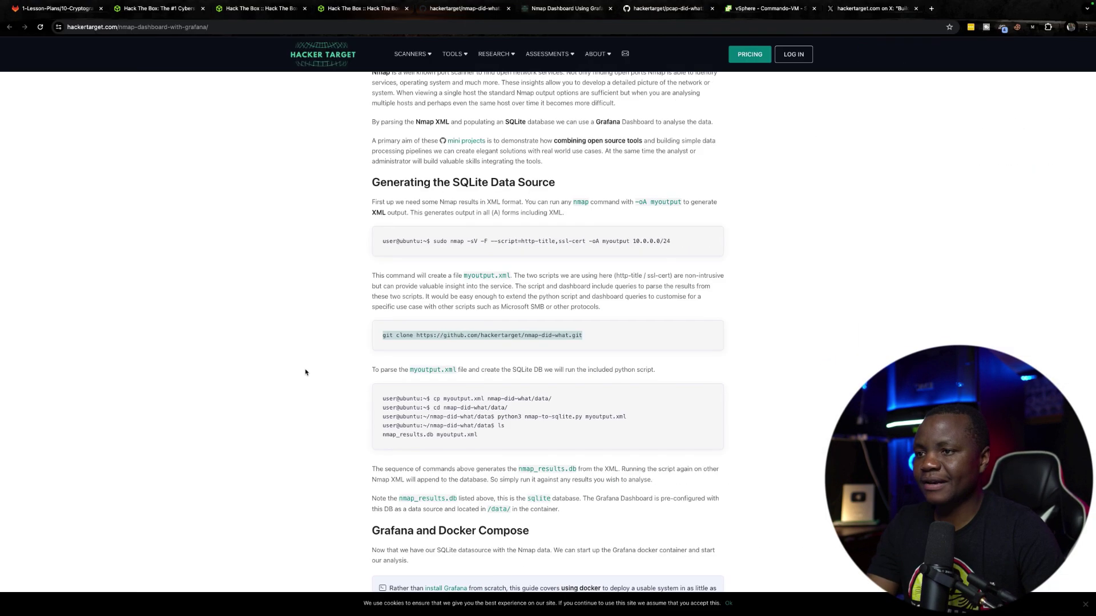
drag(591, 336, 352, 334)
drag(433, 399, 548, 398)
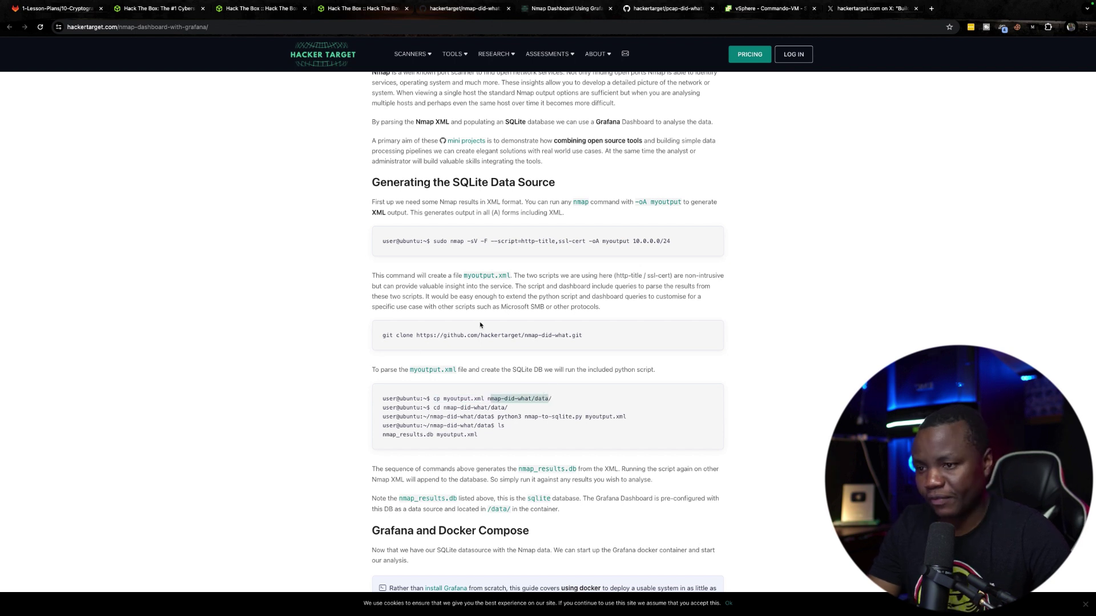
scroll(480, 411, down, 2)
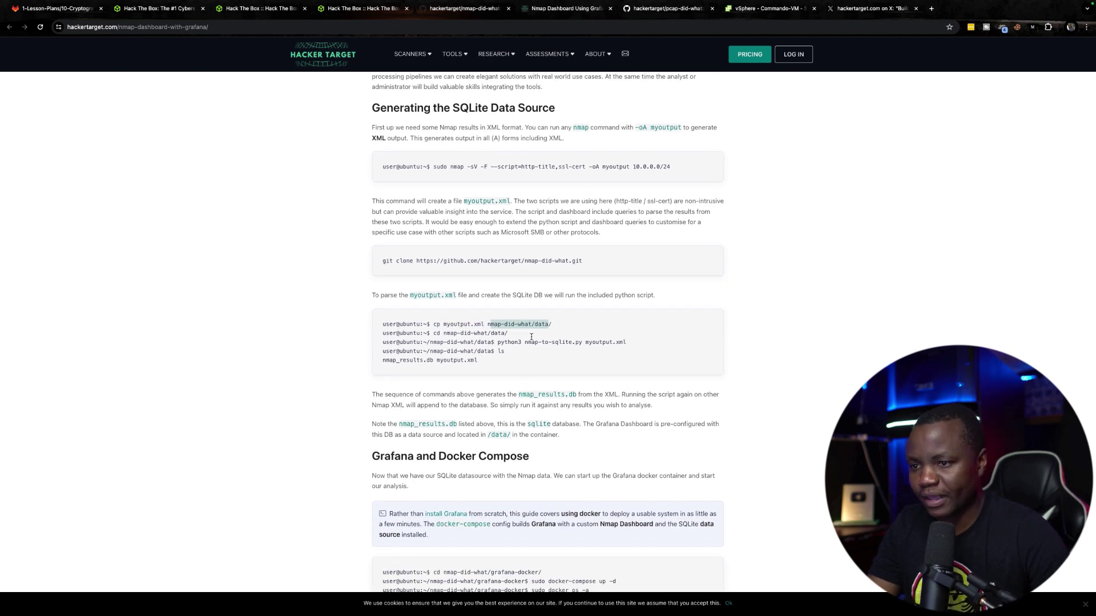
drag(526, 342, 627, 343)
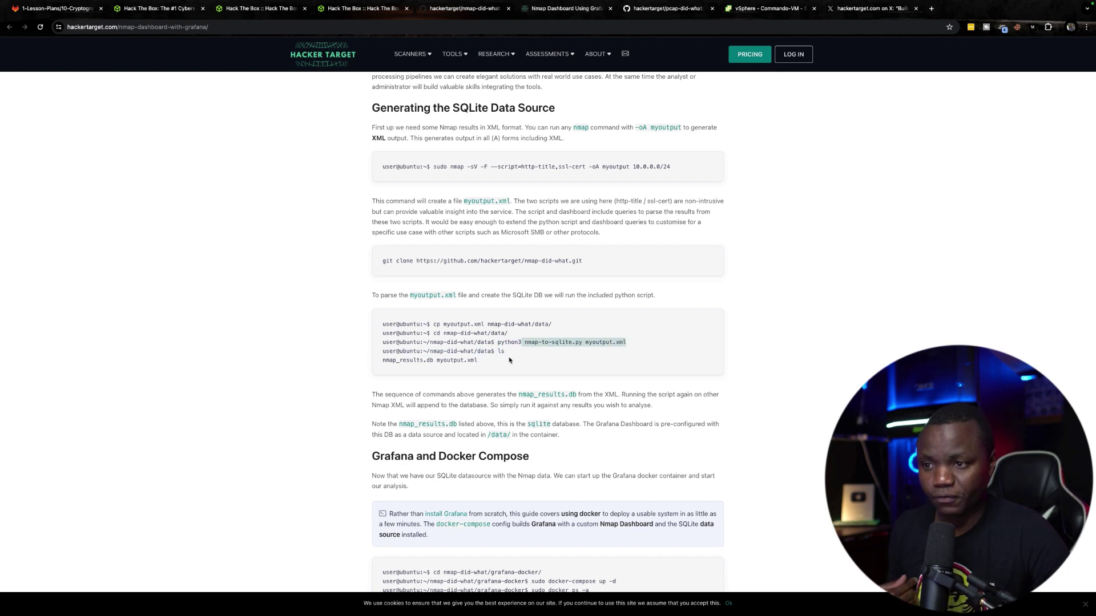
drag(432, 361, 535, 354)
scroll(467, 392, down, 3)
scroll(467, 391, down, 1)
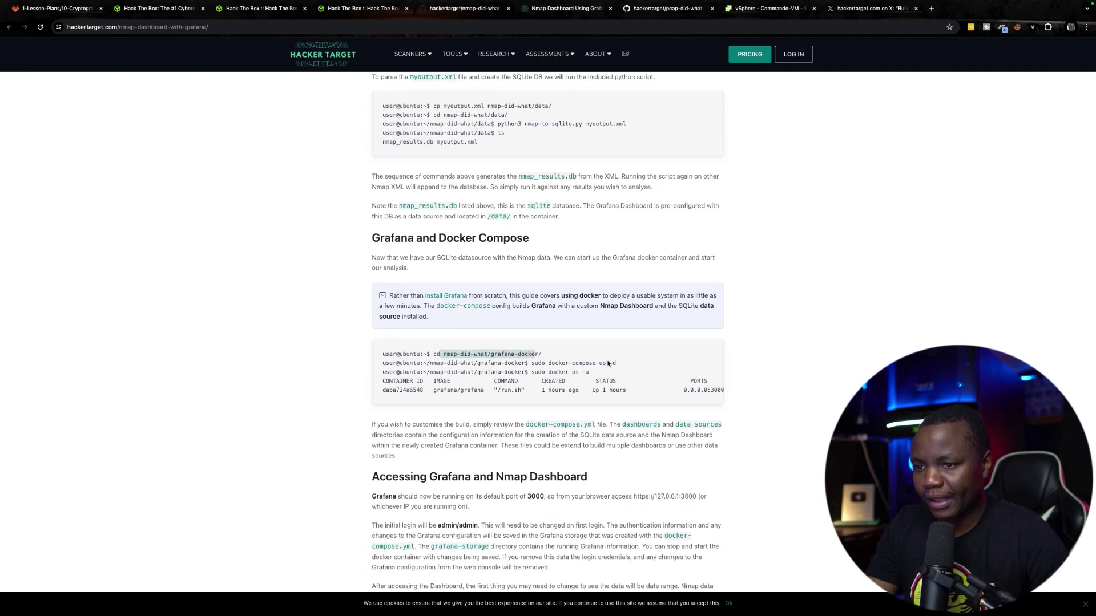
drag(615, 364, 519, 372)
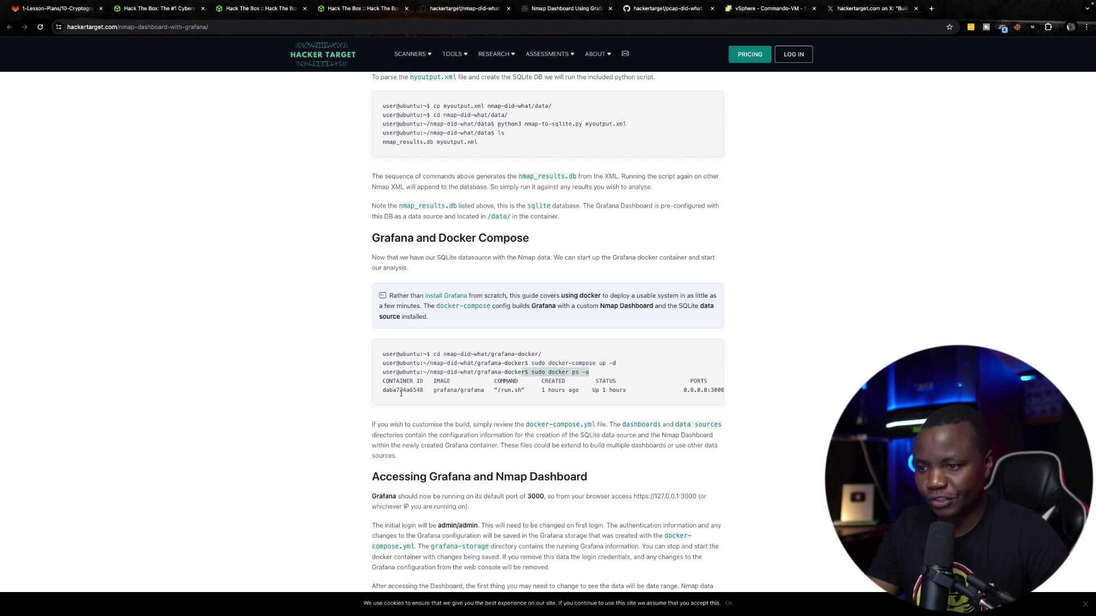
drag(397, 391, 478, 391)
- Run docker ps to confirm the grafana-oss container is running
key(ctrl+Left)
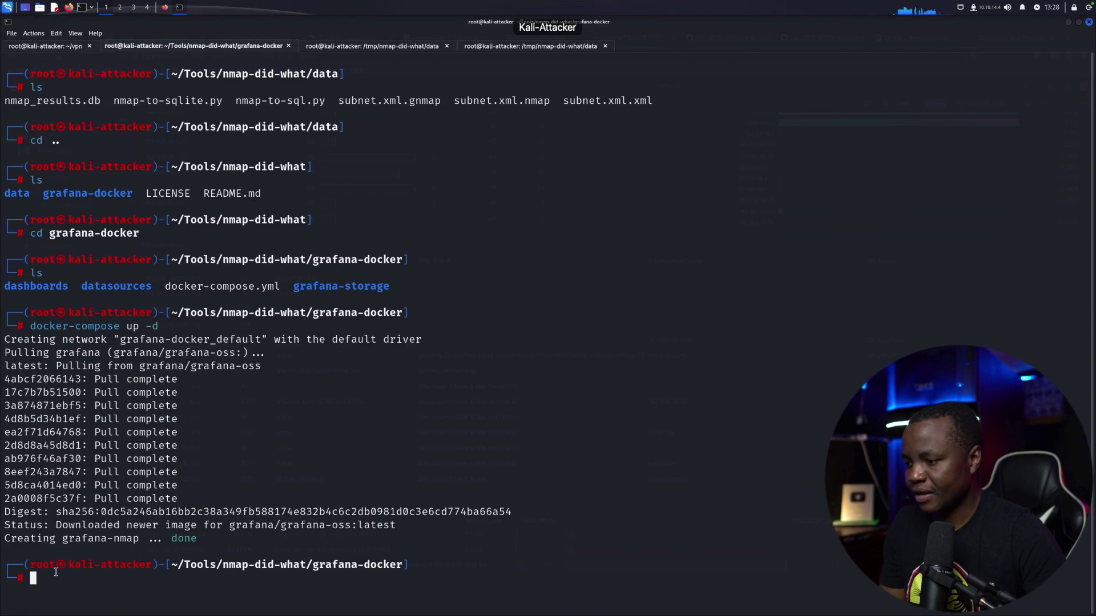
text(docker ps)
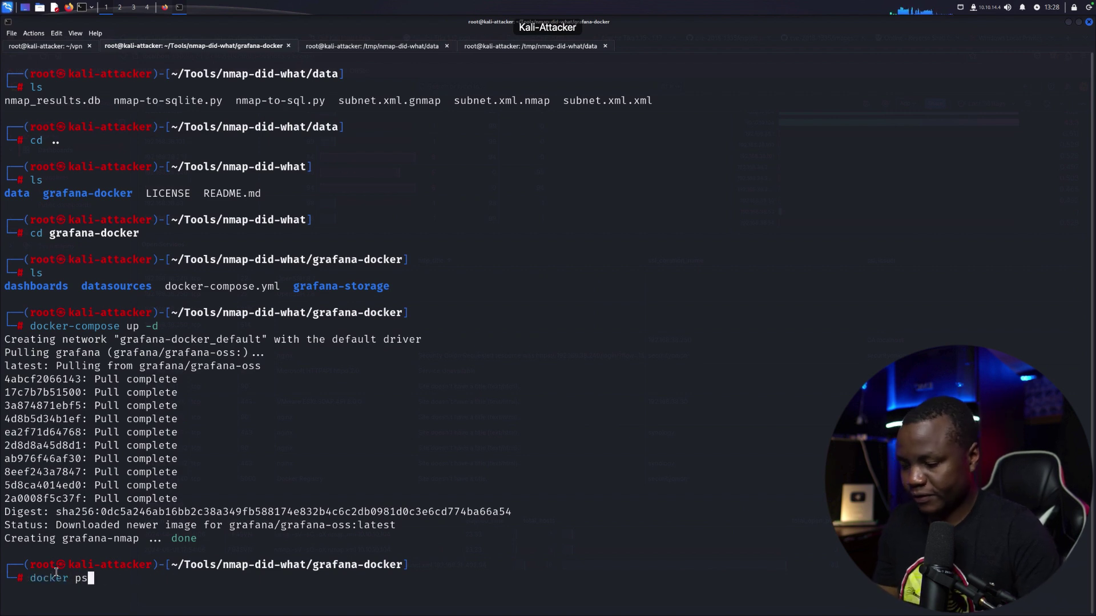
key(Return)
drag(224, 565, 154, 565)
- Check Grafana's default port 3000 in the guide, then load the localhost:3000 login page in Firefox
key(ctrl+Right)
scroll(483, 368, down, 4)
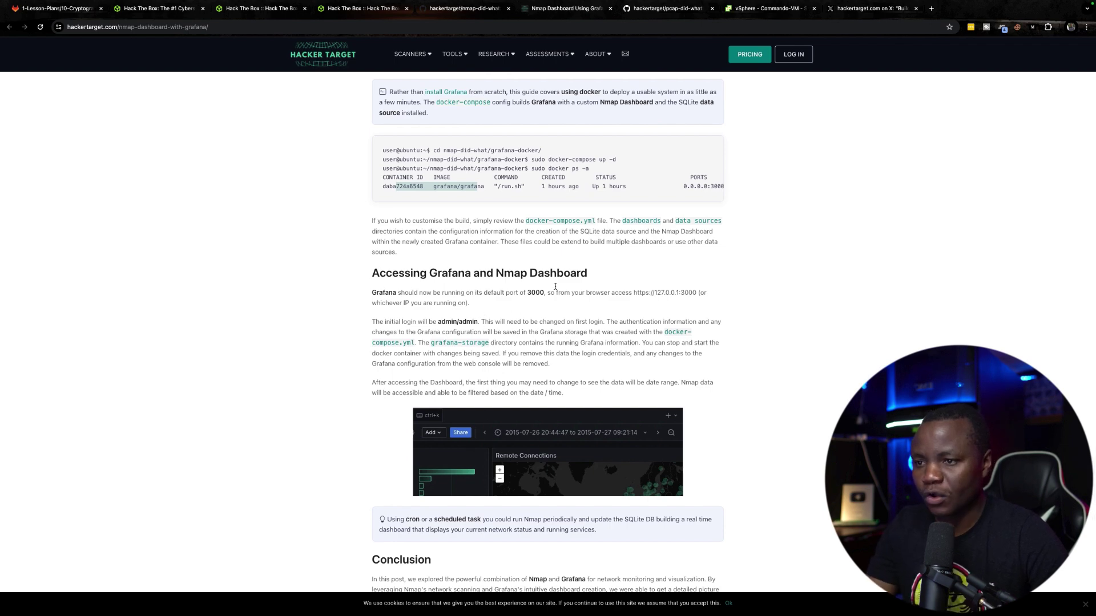
drag(555, 291, 525, 291)
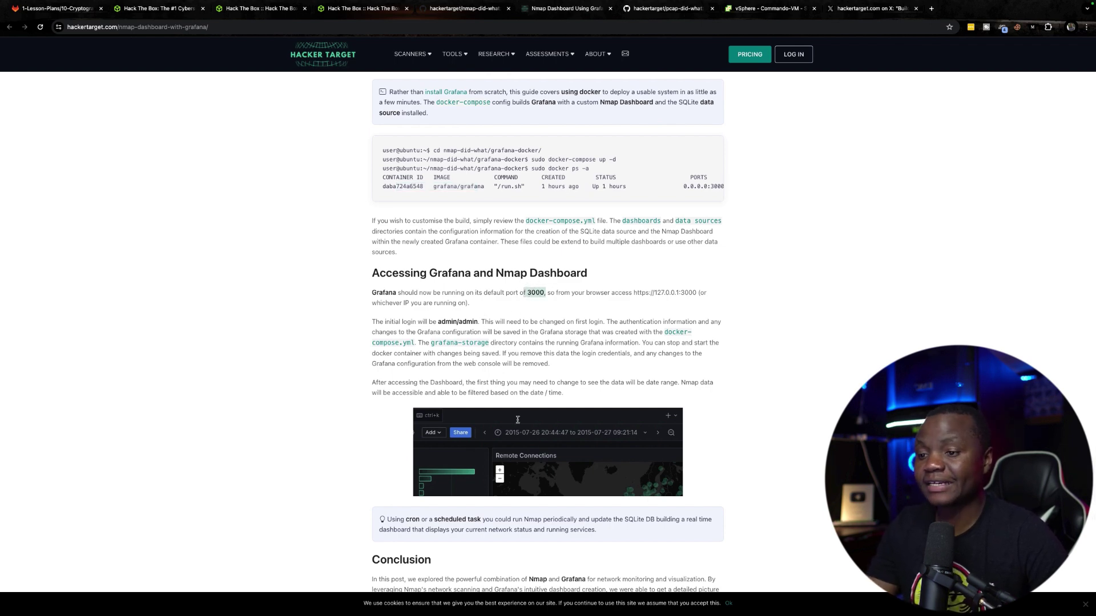
key(ctrl+Left)
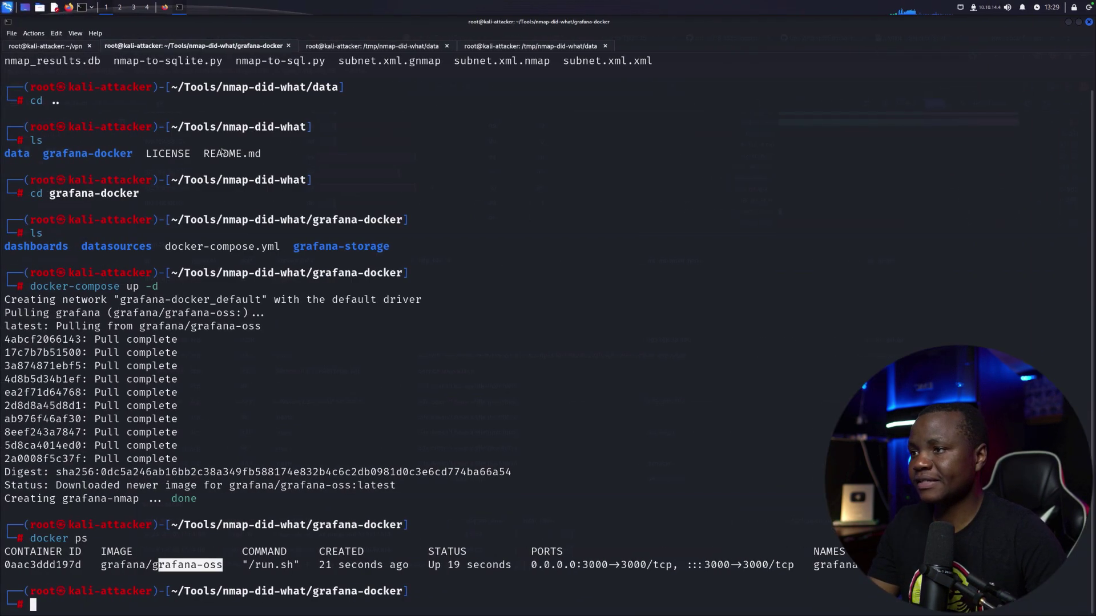
click(179, 12)
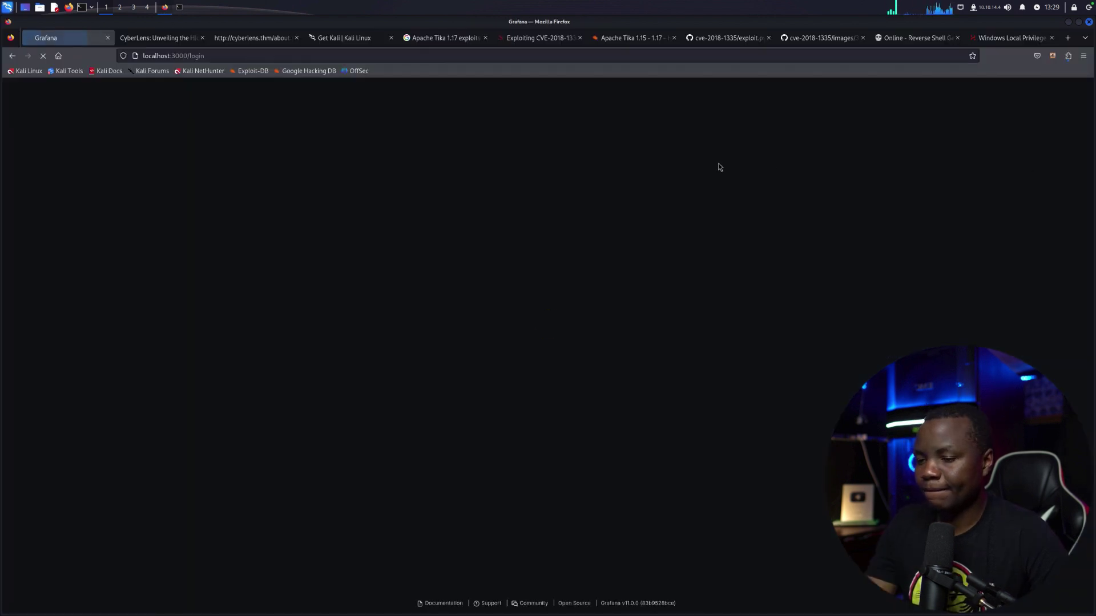
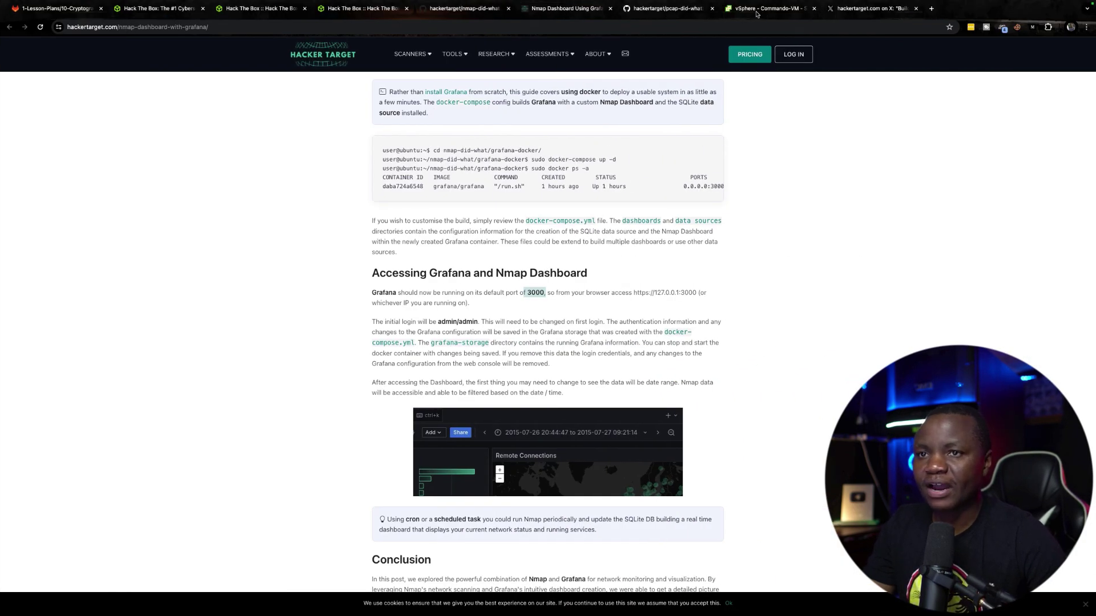
- Switch to the Grafana Nmap Dashboard tab showing 17 hosts up and 46 open ports
click(751, 9)
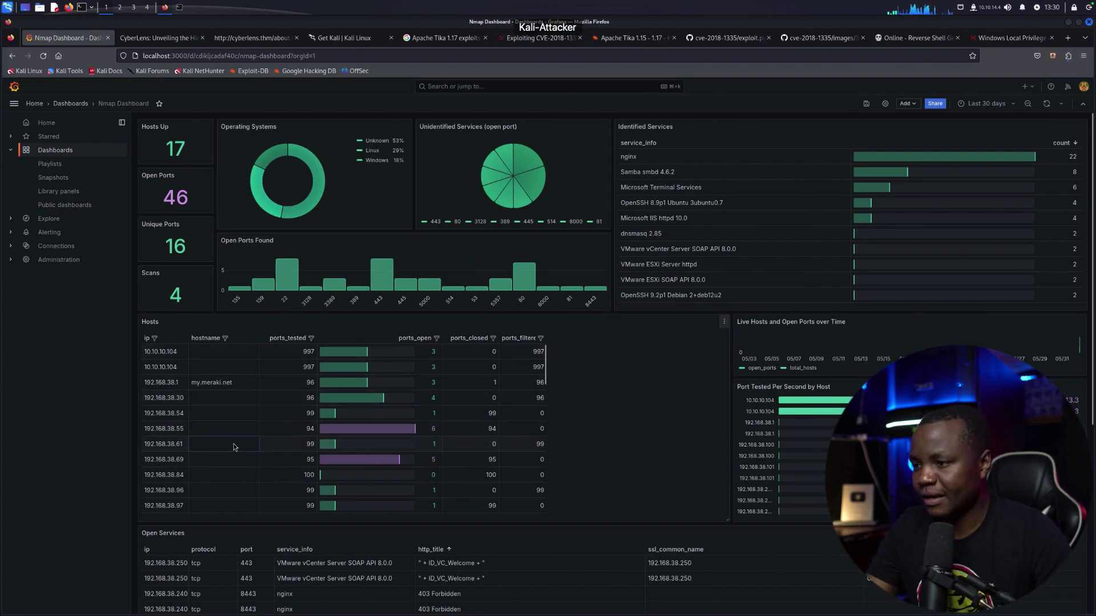
click(238, 381)
triple_click(238, 381)
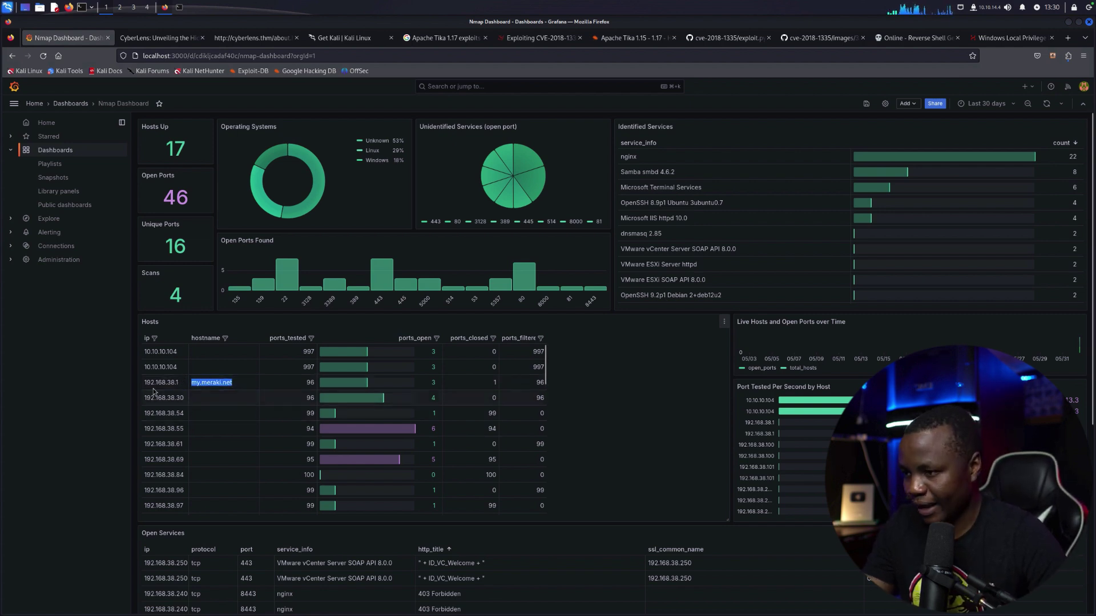
drag(182, 384, 138, 380)
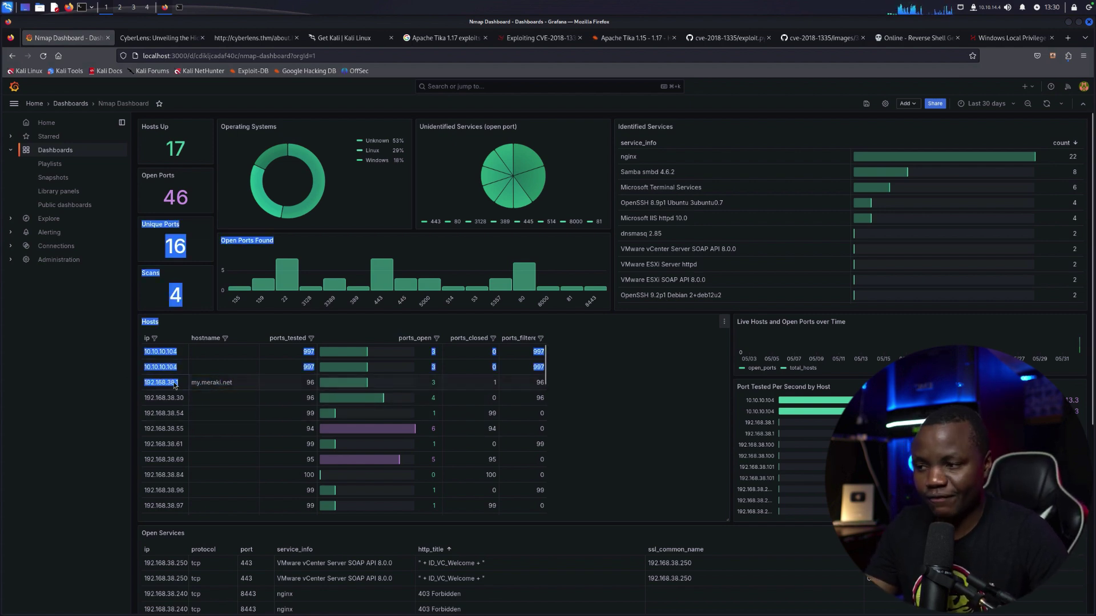
double_click(234, 382)
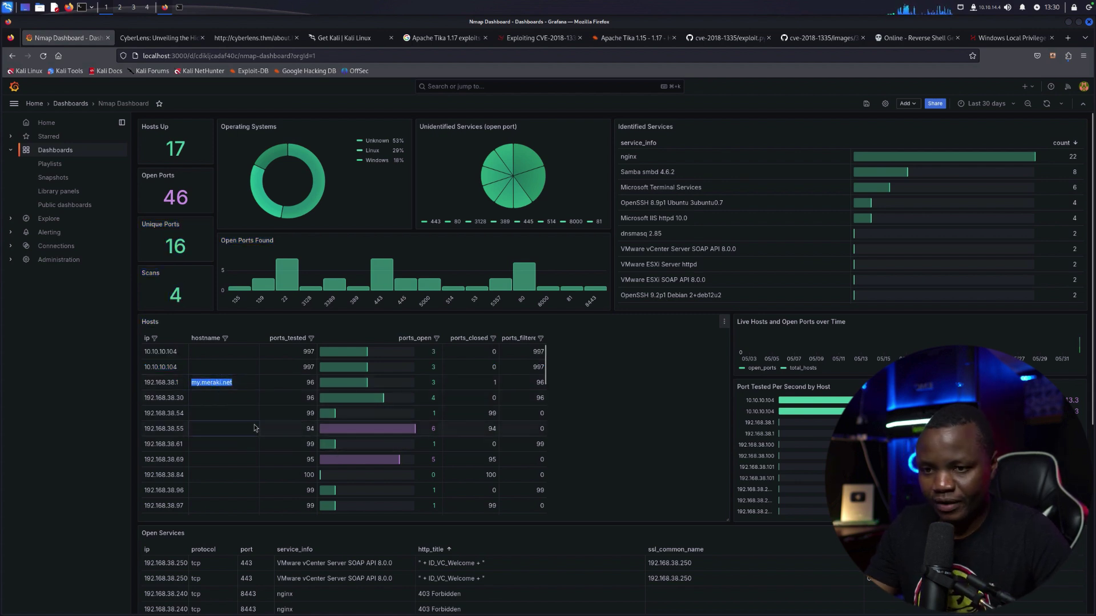
click(255, 405)
scroll(255, 405, down, 3)
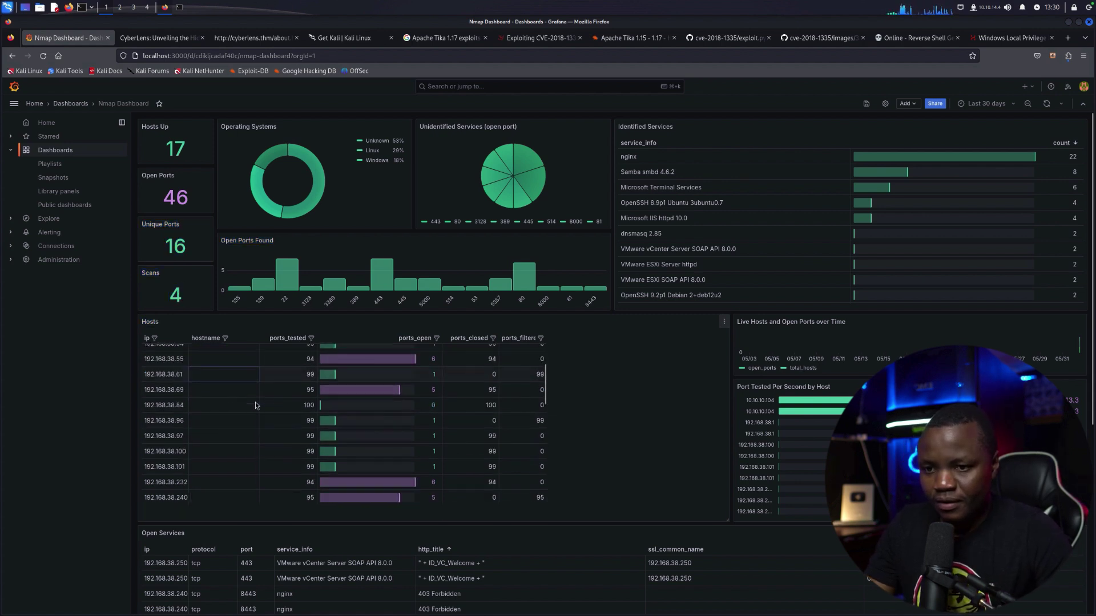
scroll(255, 405, up, 3)
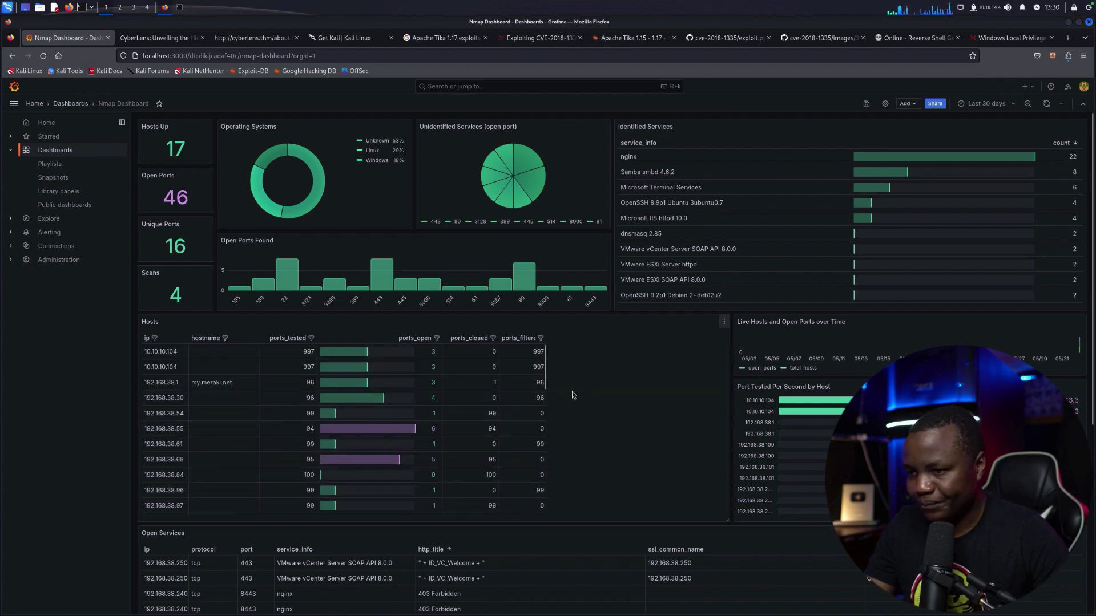
- Browse the Open Services table, highlighting the vCenter Server SOAP API and nginx service entries
scroll(572, 392, down, 4)
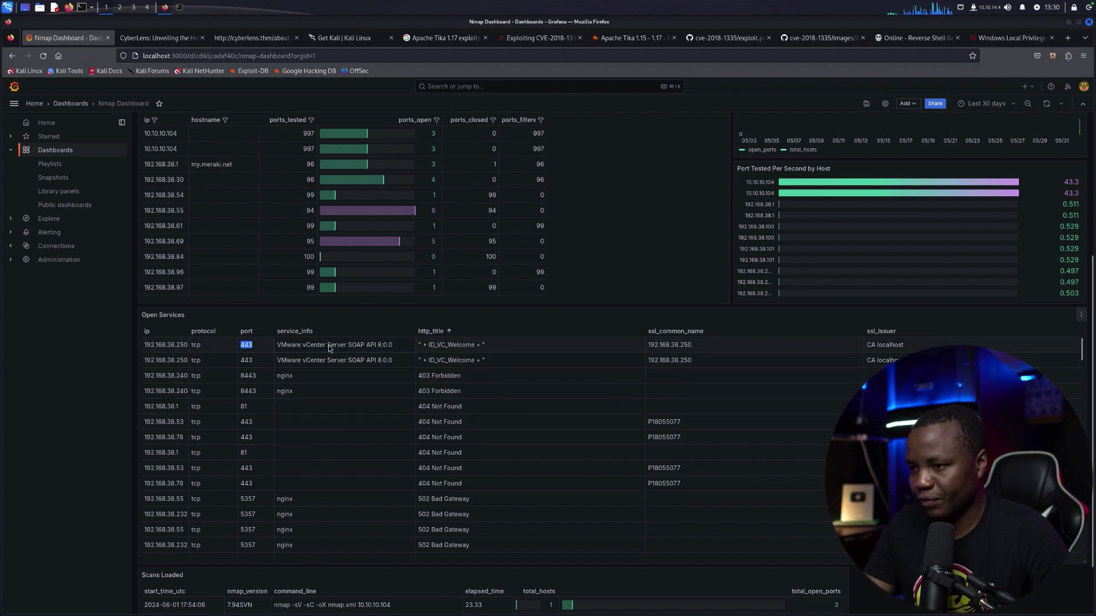
drag(394, 345, 296, 345)
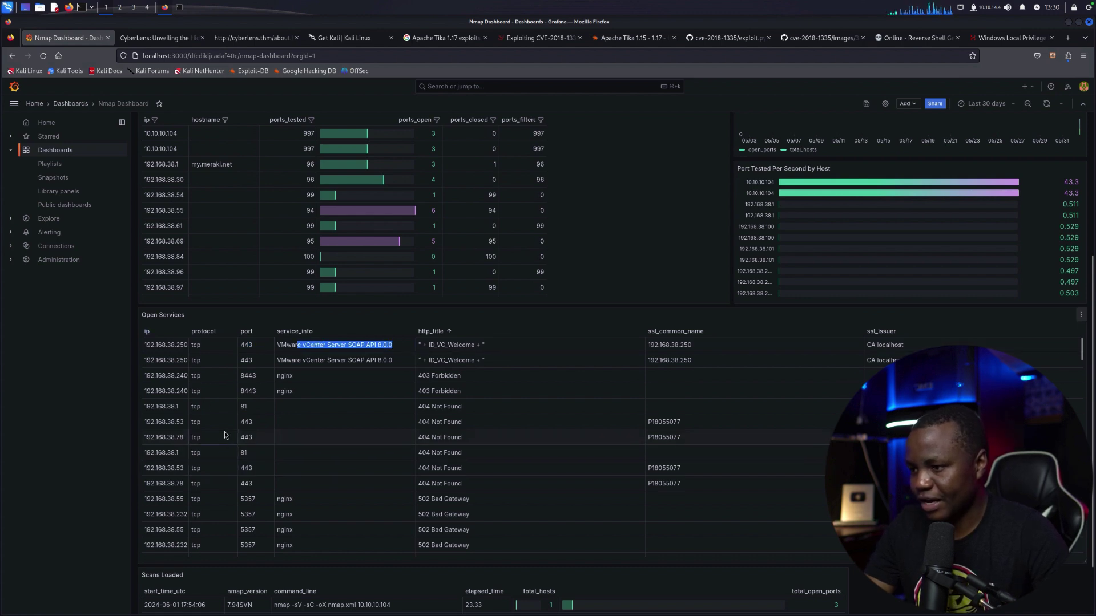
double_click(285, 376)
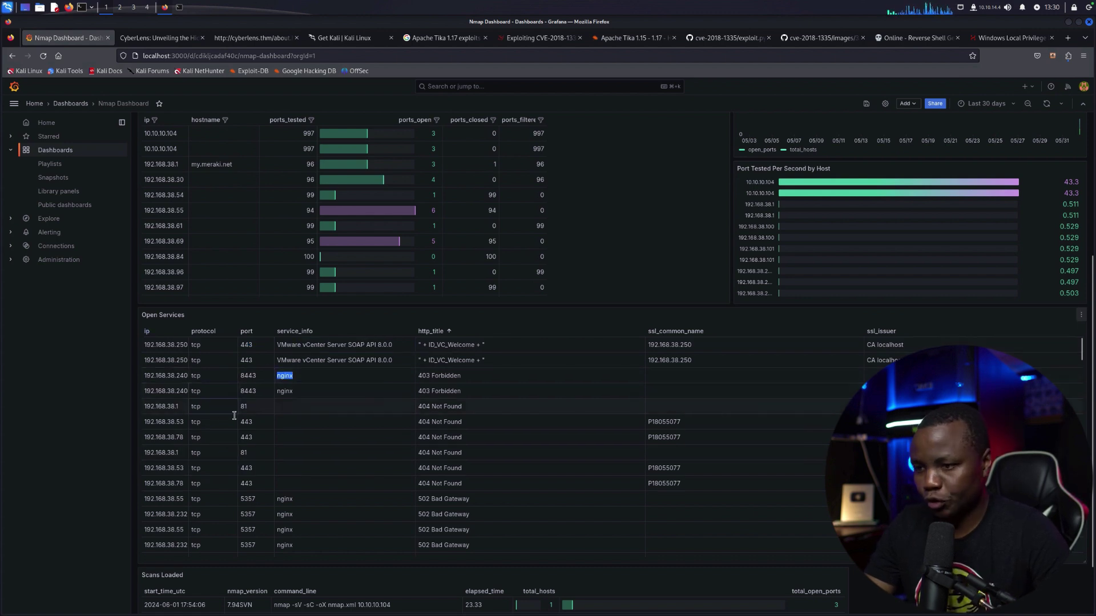
scroll(244, 502, down, 10)
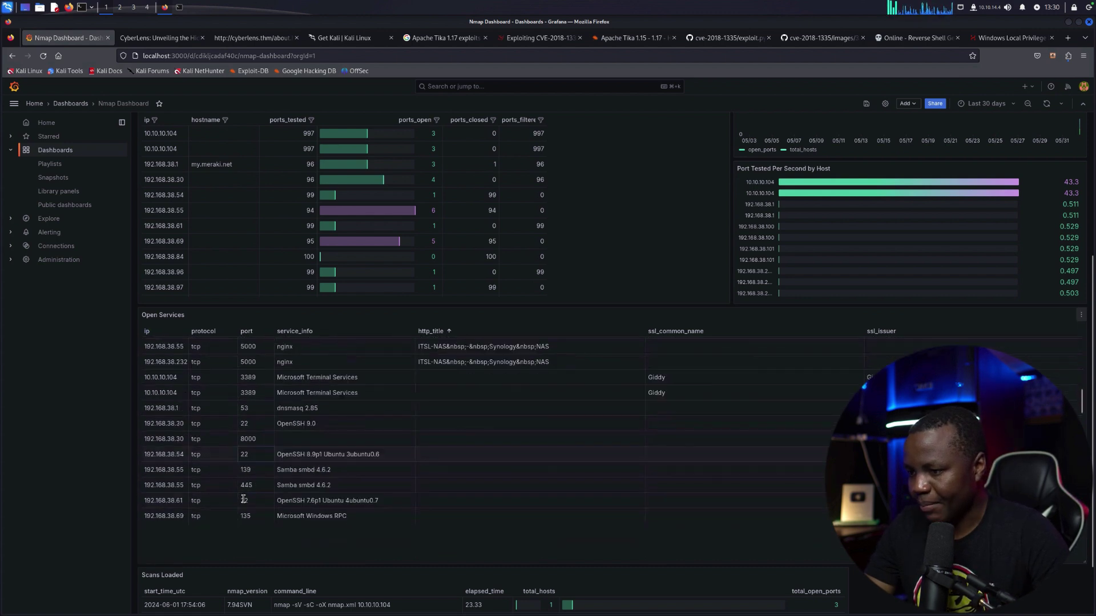
scroll(243, 500, up, 5)
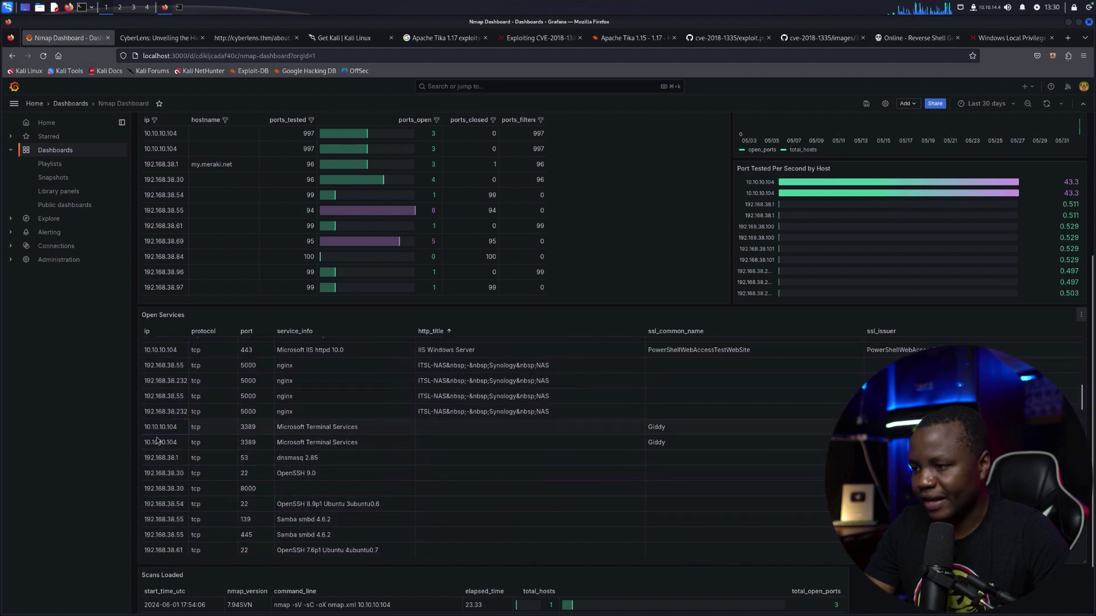
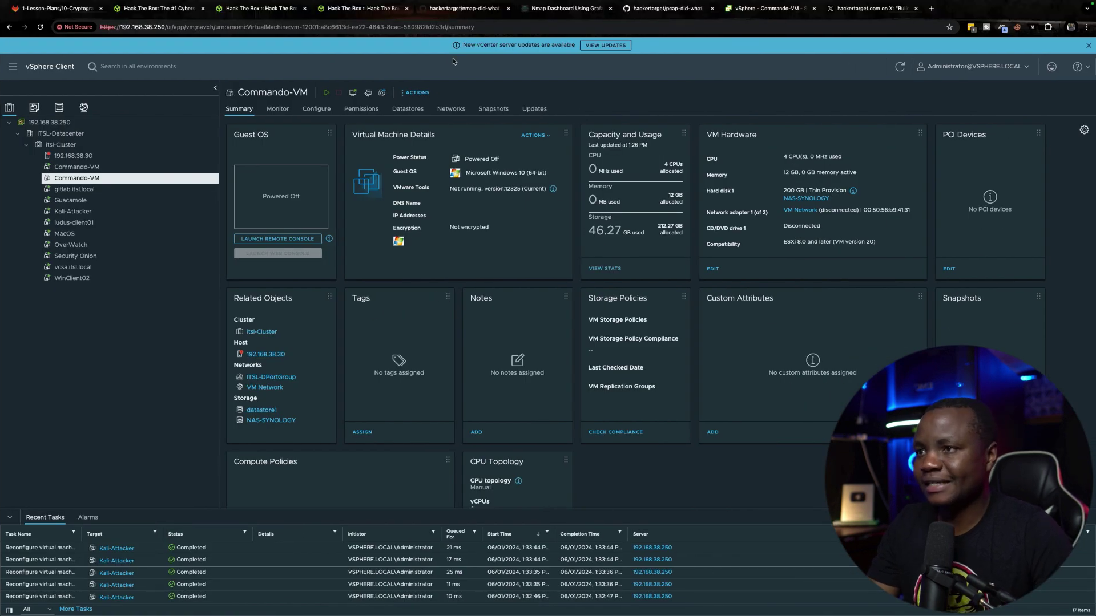
- On the Hack The Box Giddy machine page, select the target IP 10.10.10.104 for copying
click(363, 8)
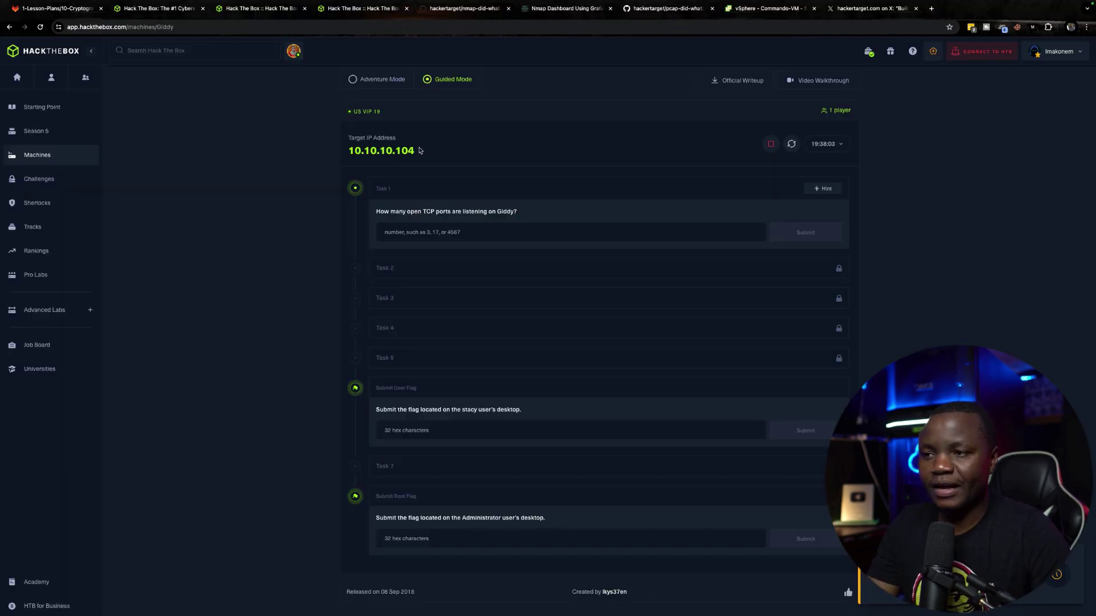
drag(419, 150, 344, 152)
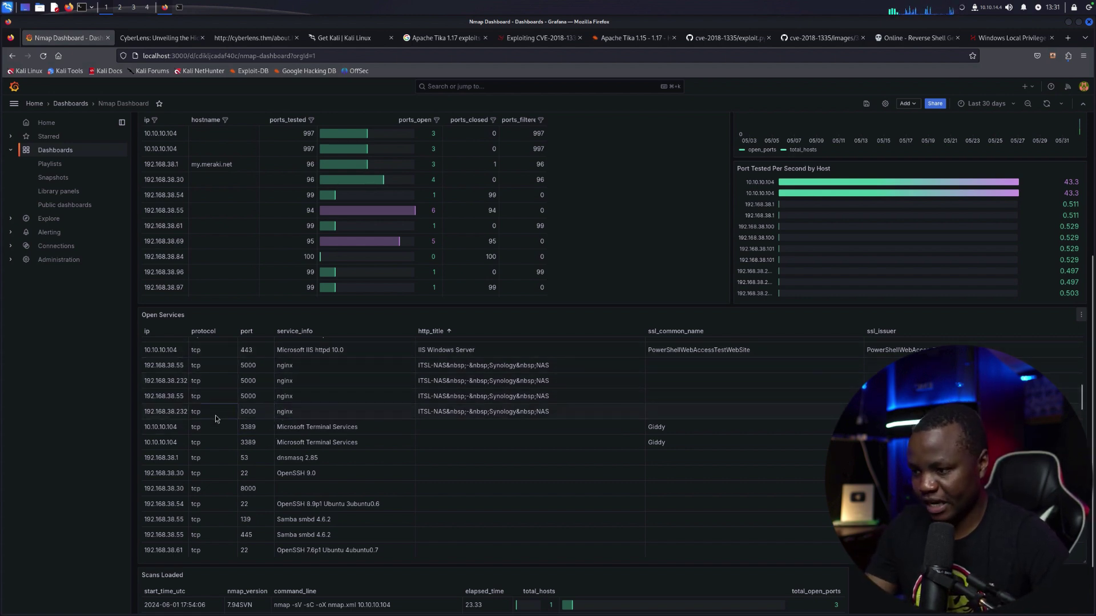
scroll(216, 418, down, 5)
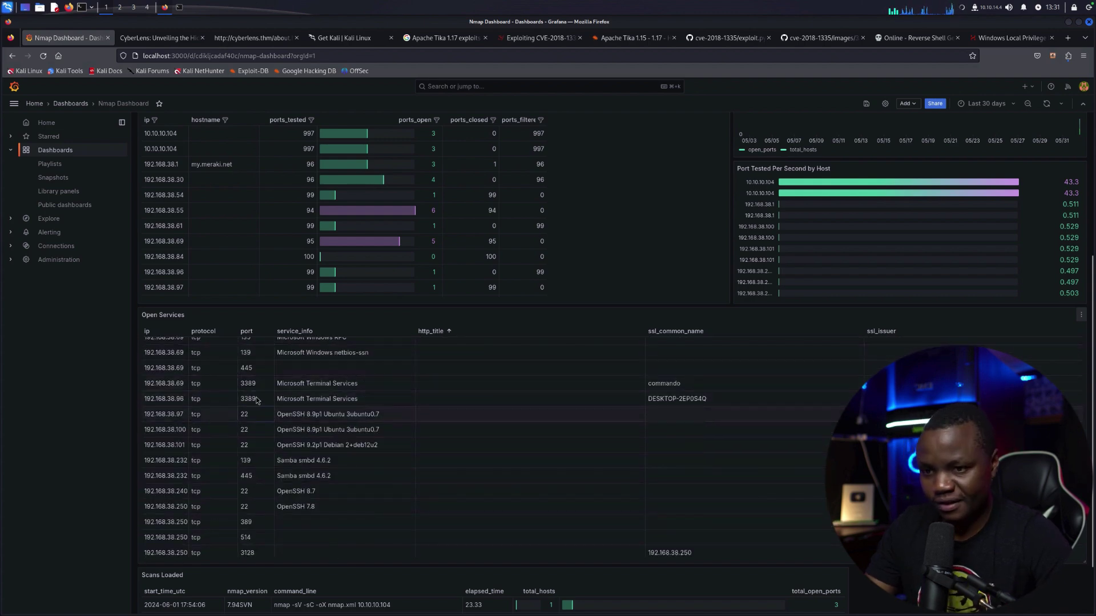
scroll(240, 403, down, 5)
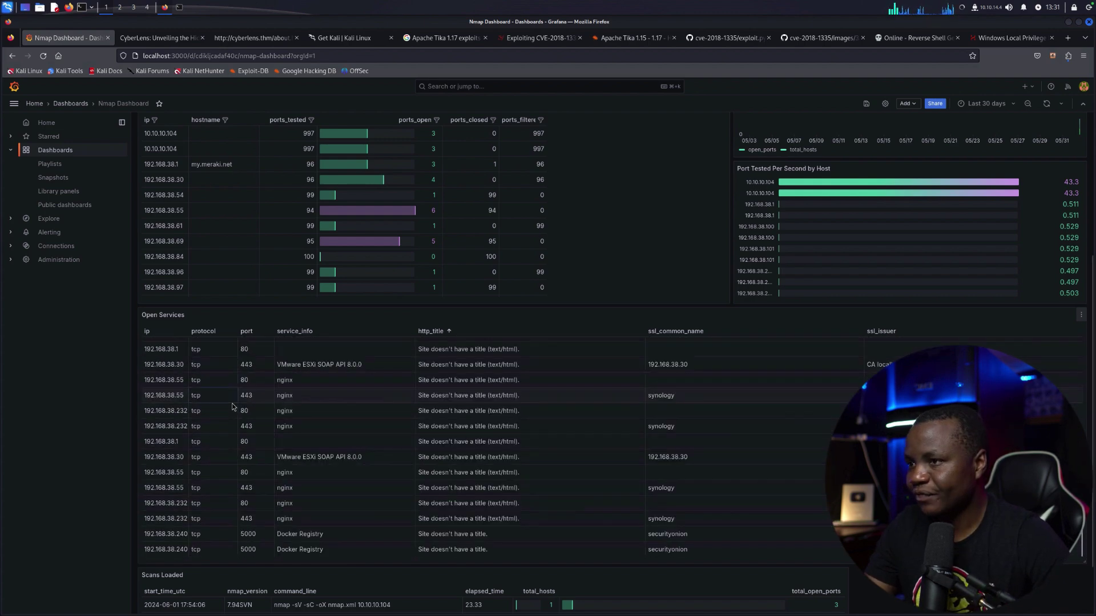
scroll(234, 403, down, 2)
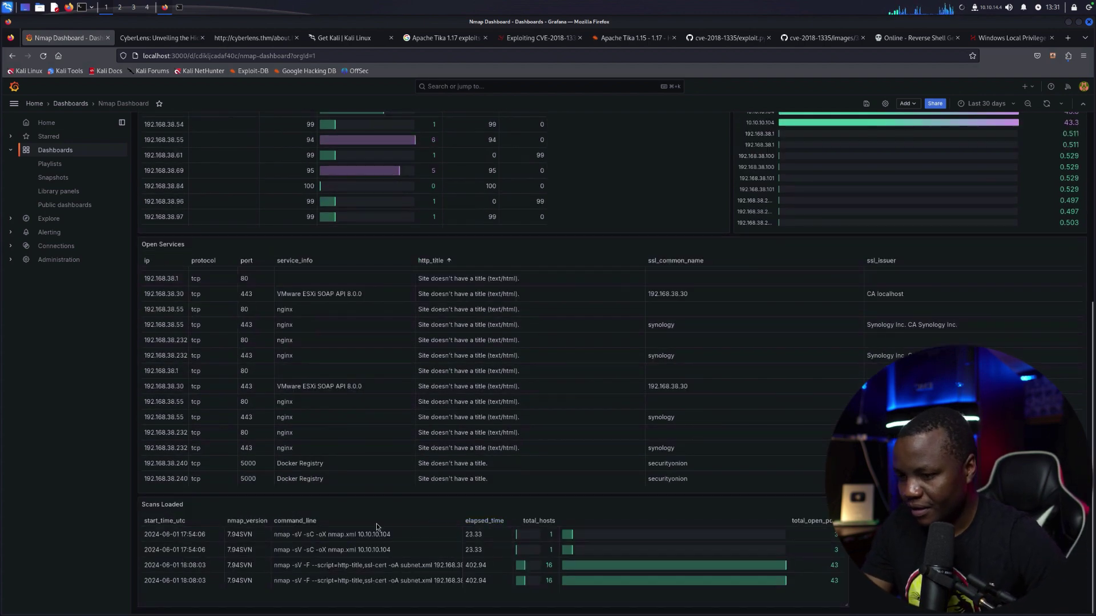
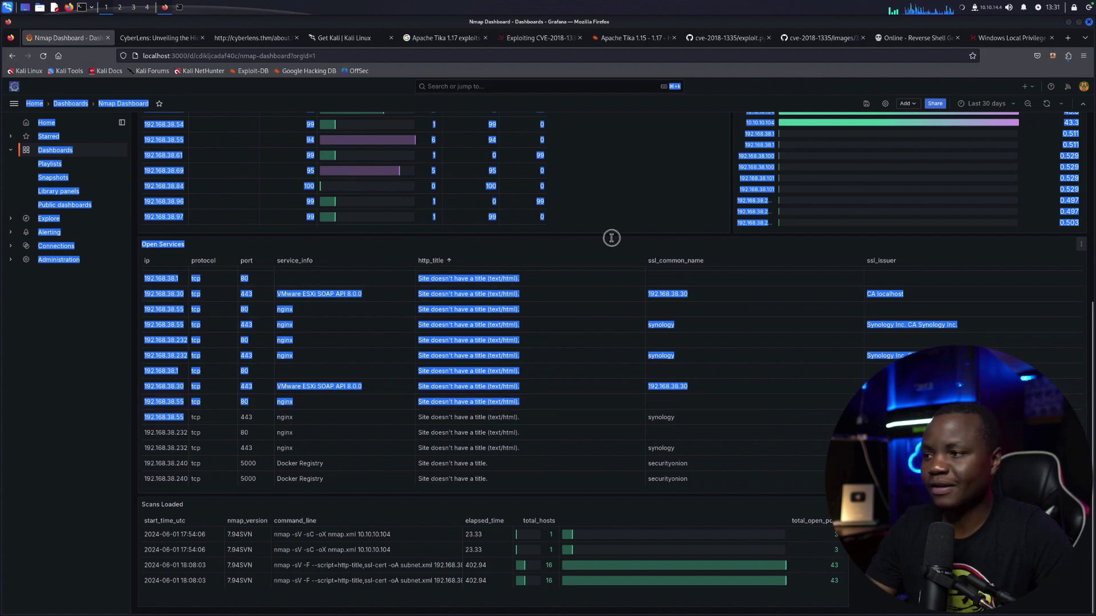
- Deselect the stray text and scroll back to the top of the Nmap dashboard summaries
click(611, 238)
scroll(572, 258, up, 5)
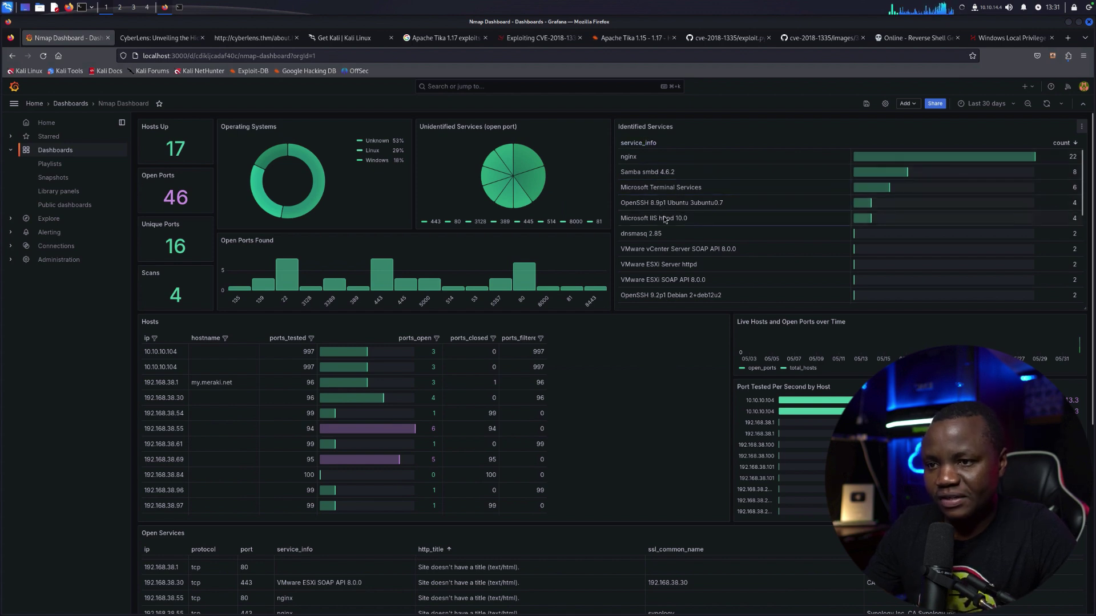
- Highlight the dnsmasq 2.85 entry and scroll the Identified Services list down to OpenSSH and Docker Registry
drag(671, 232, 624, 234)
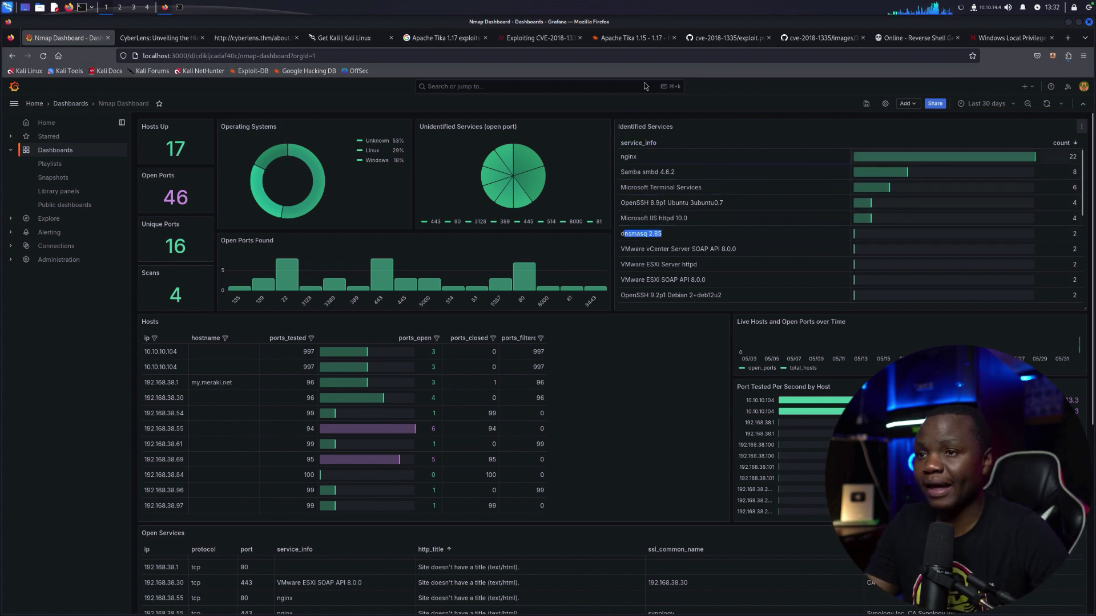
scroll(657, 182, down, 3)
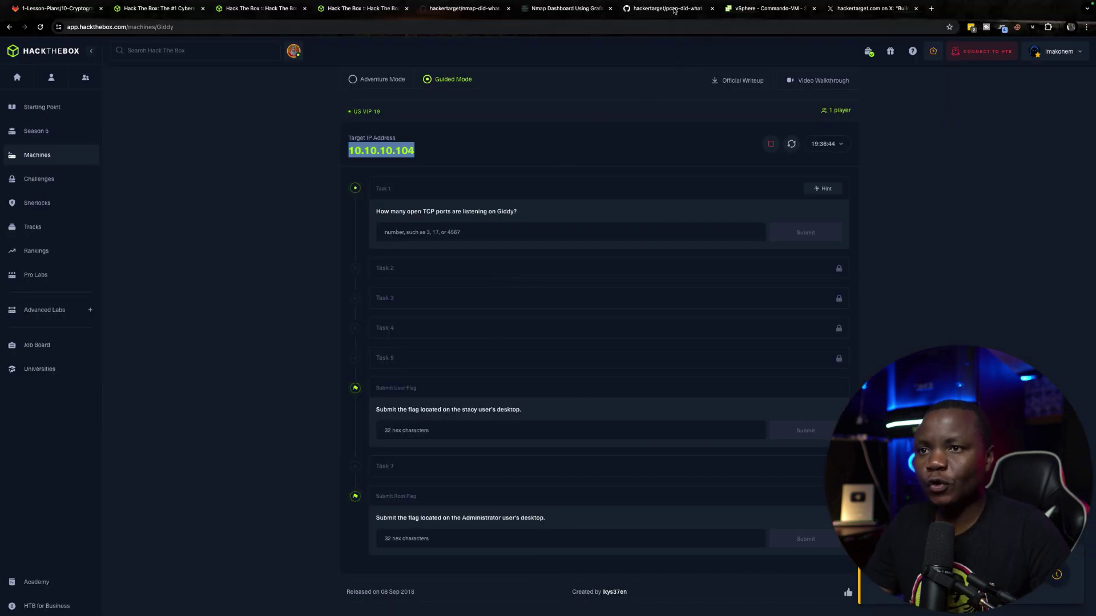
- Open the pcap-did-what README's dashboard screenshot in its own tab
click(675, 10)
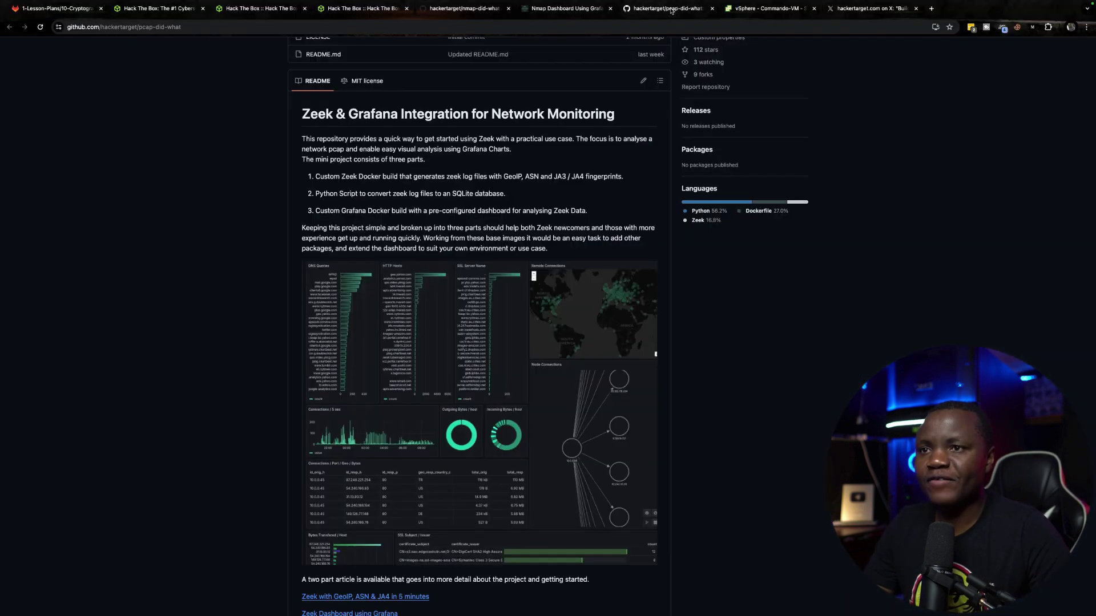
click(424, 359)
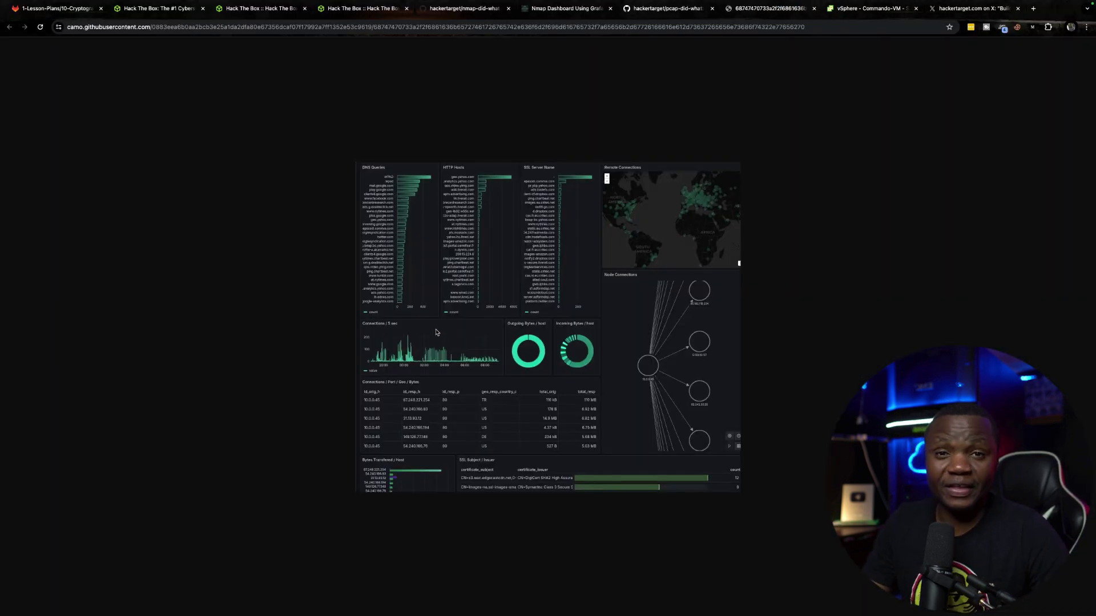